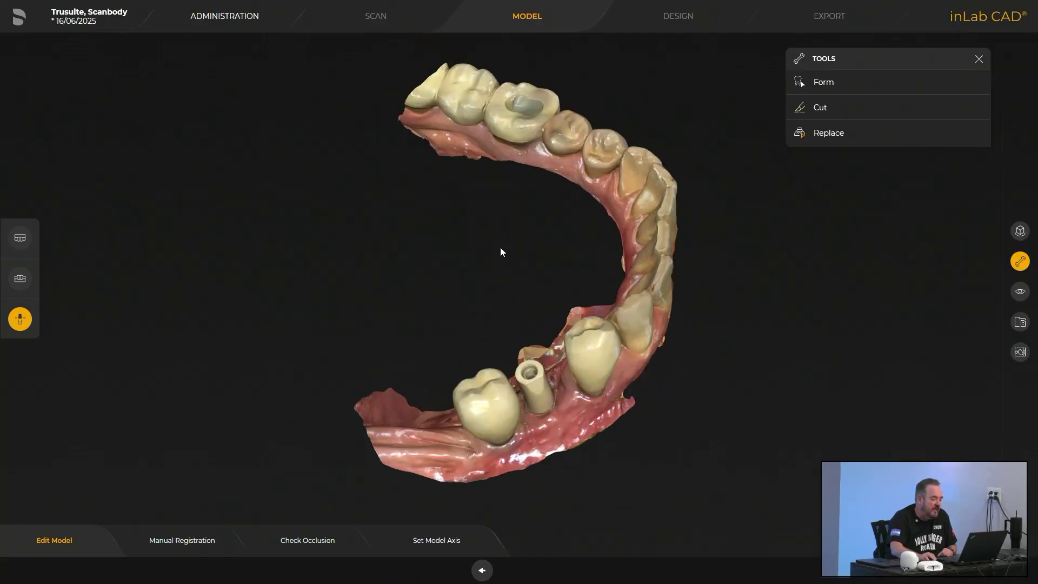
Examine the lower jaw scan around the scan body and its neighbouring teeth from the side and from above.
scroll(543, 319, "up", 2)
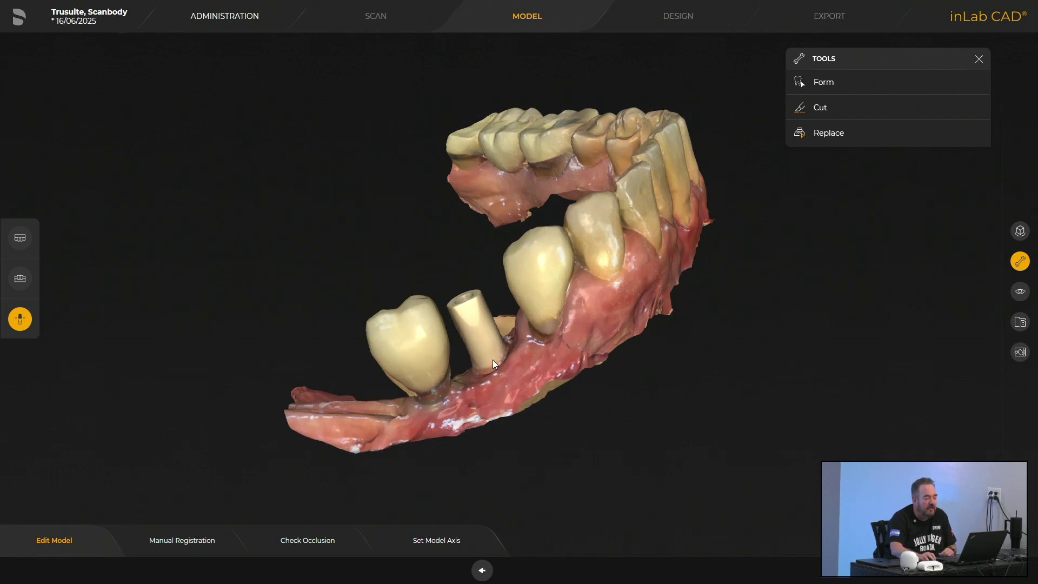
middle_click_drag(474, 301, 568, 344)
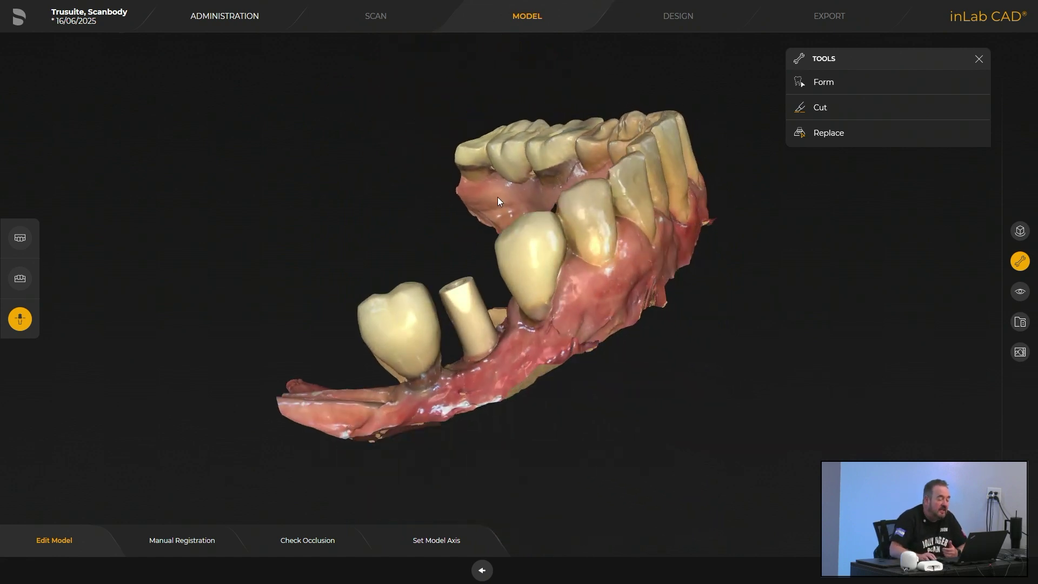
middle_click_drag(465, 214, 472, 303)
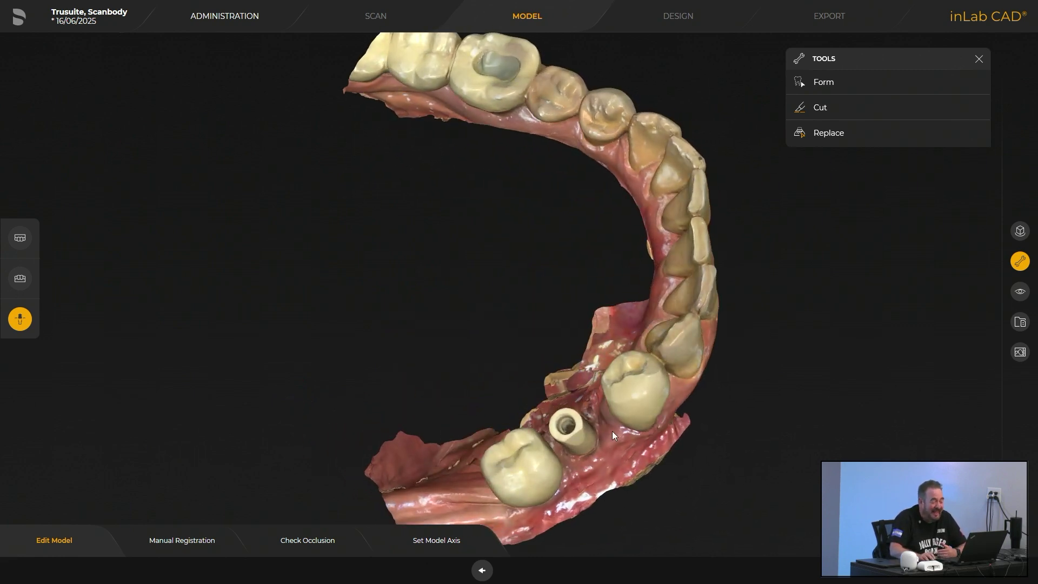
scroll(470, 423, "up", 5)
middle_click_drag(470, 423, 507, 331)
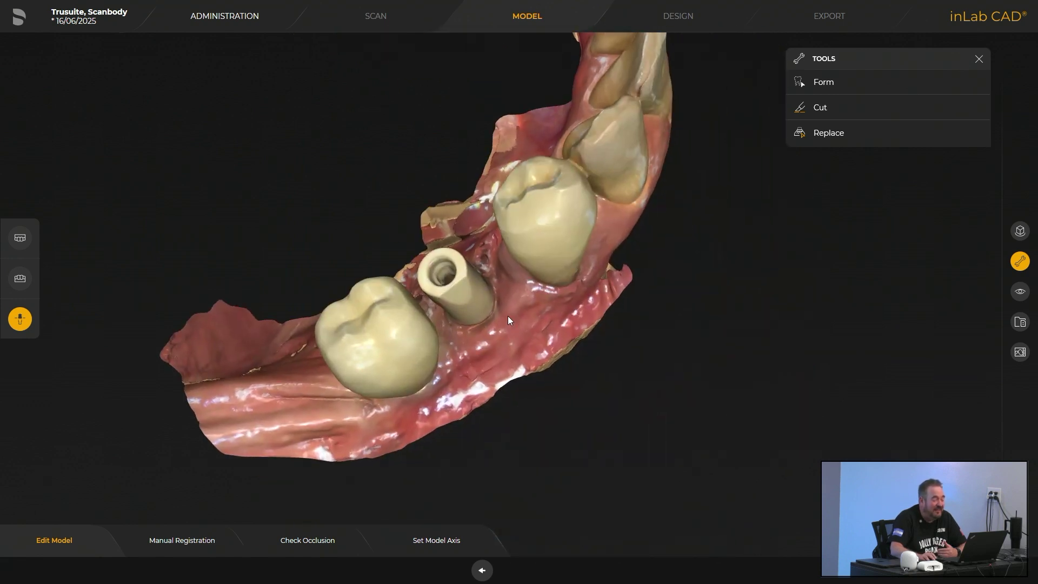
mouse_move(666, 389)
middle_mouse_down()
mouse_move(593, 340)
mouse_move(654, 399)
middle_mouse_up()
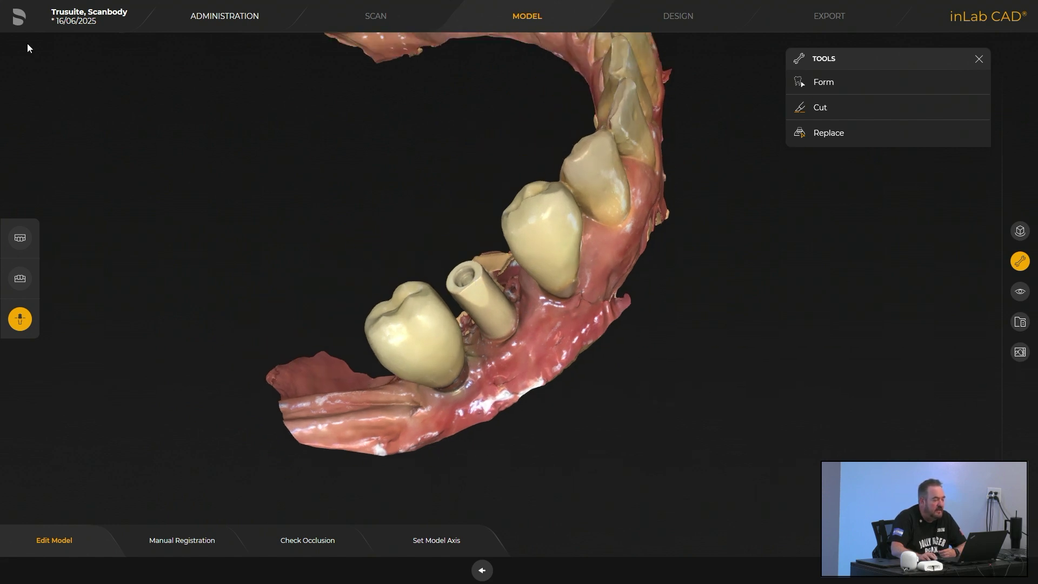
Review the case export as STL, Highest resolution, with the files in the TruSuite desktop folder, and cancel the export.
left_click(25, 19)
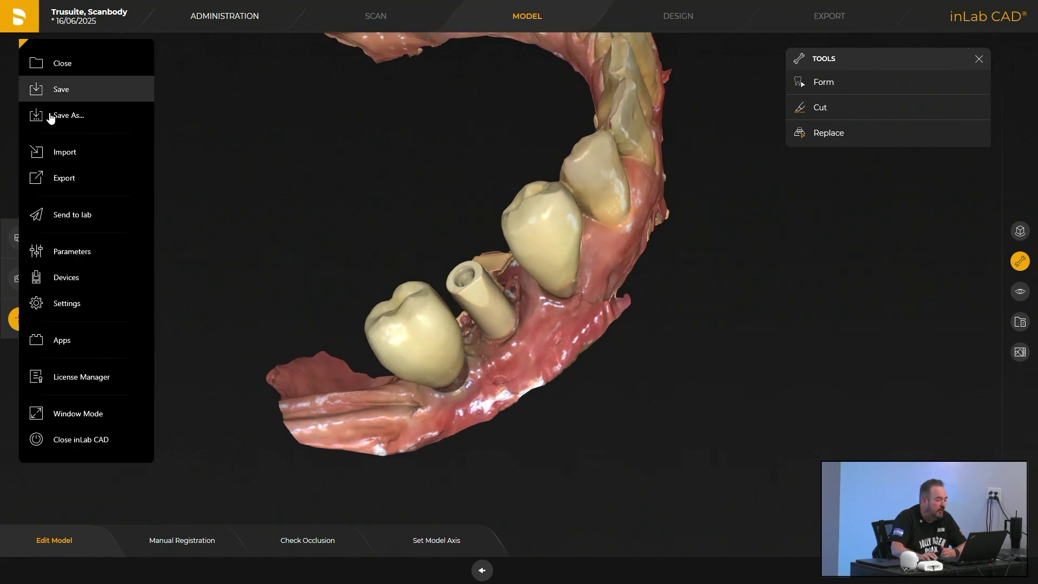
left_click(66, 173)
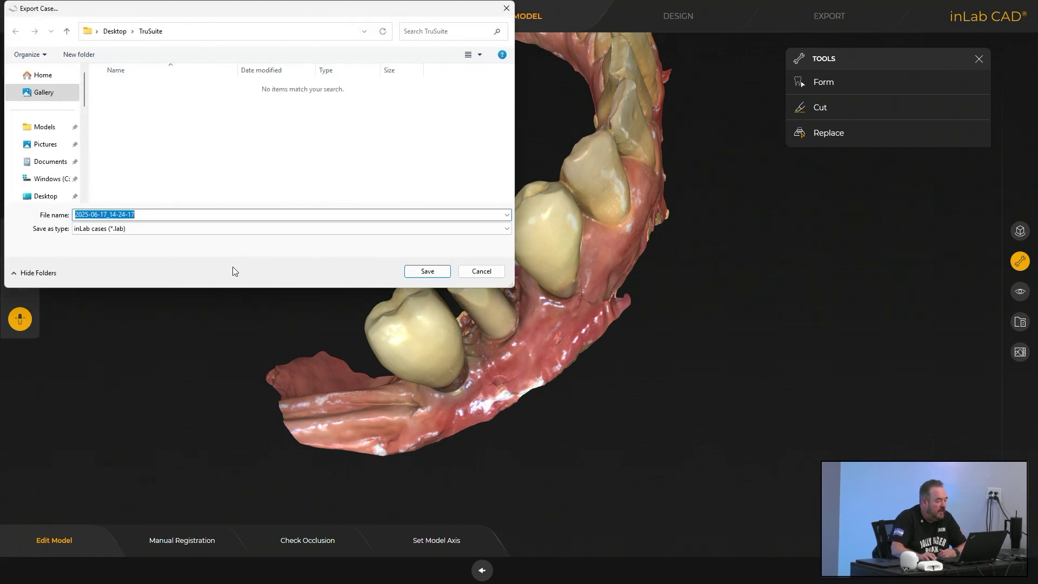
left_click(133, 229)
left_click(129, 264)
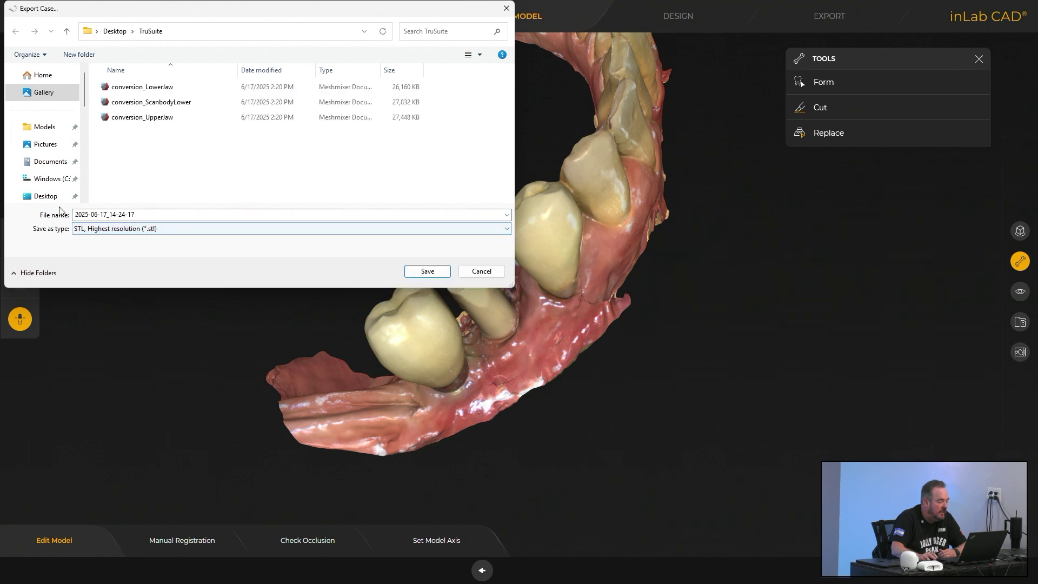
left_click_drag(84, 85, 83, 93)
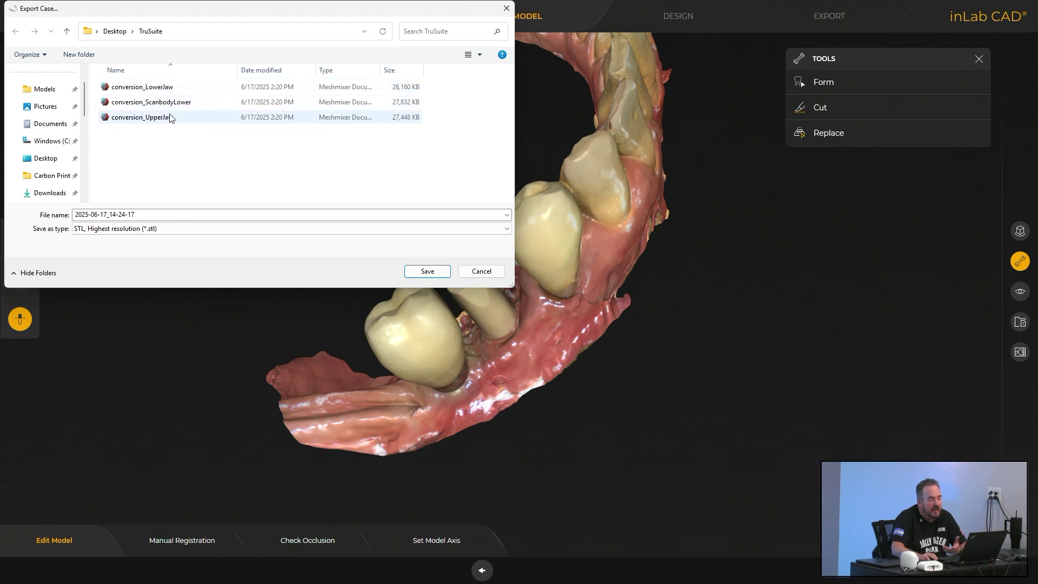
left_click(480, 271)
Minimize inLab CAD and start the update of the PYLON app in TruSuite.
mouse_move(959, 7)
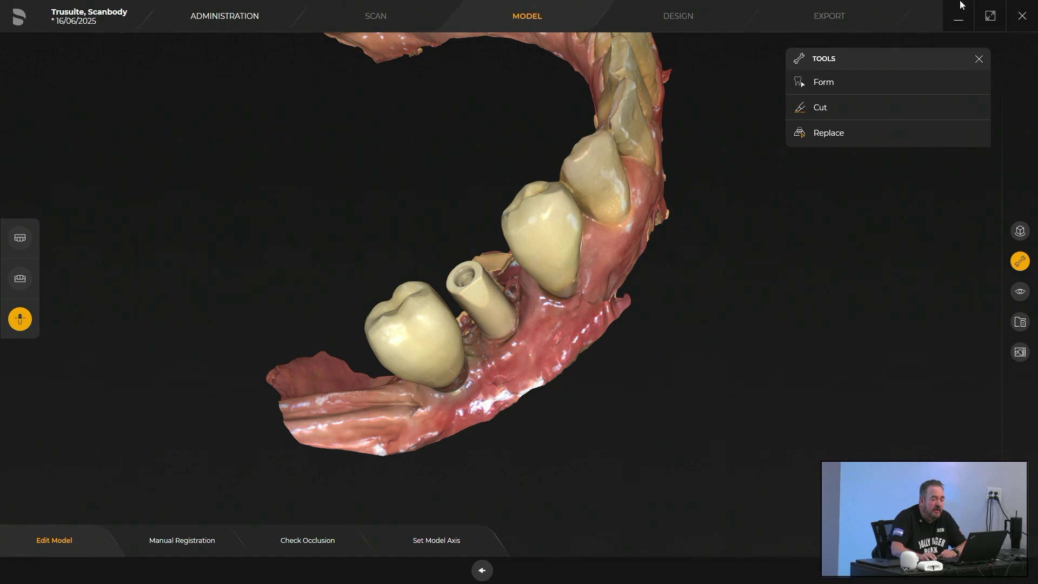
left_click(958, 20)
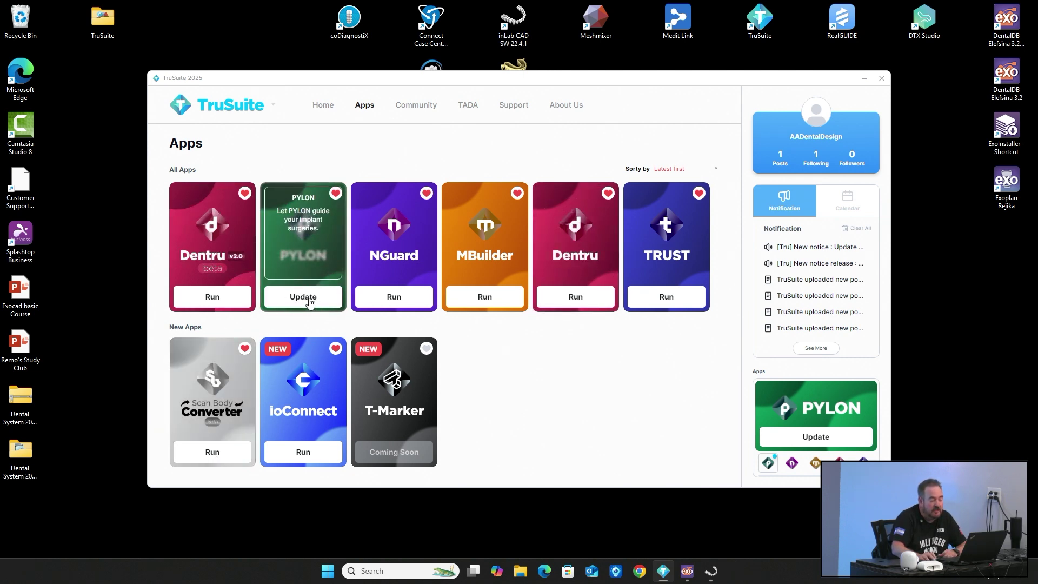
left_click(310, 302)
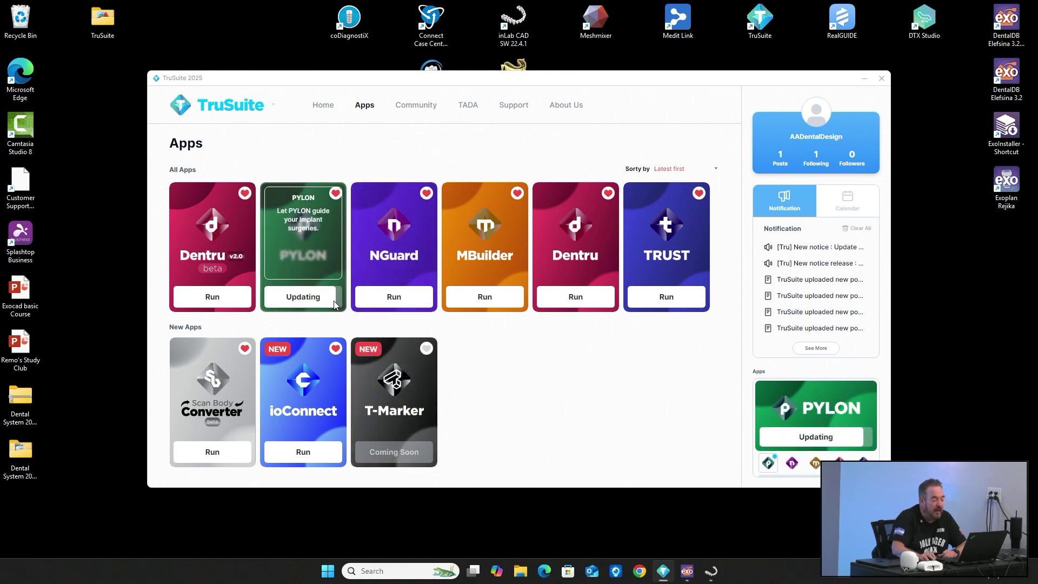
Run Scan Body Converter and select the Straumann (065.0035) scan body for a Straumann BLX implant in size RB-WB.
left_click(213, 457)
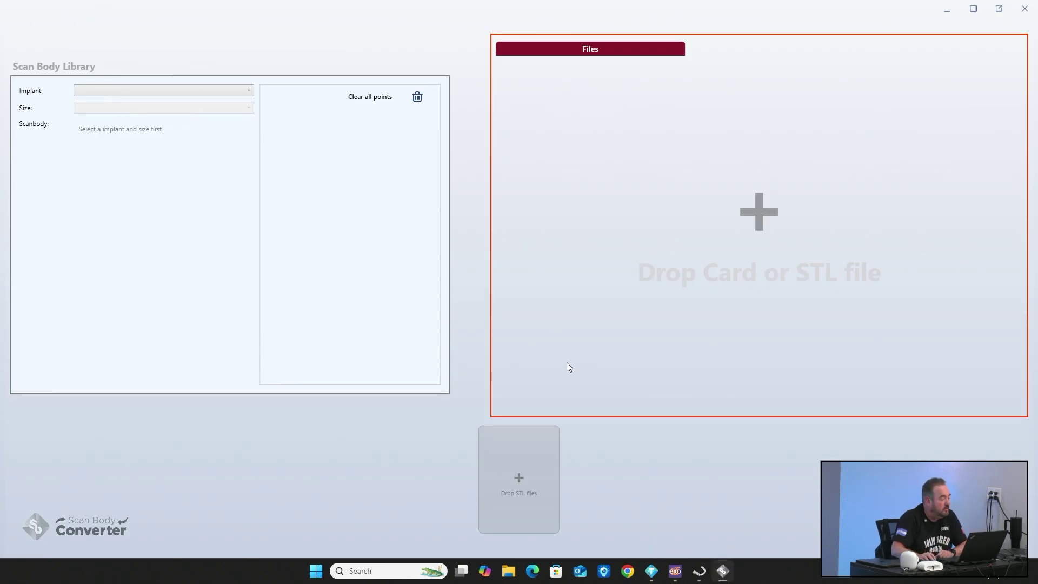
left_click(119, 91)
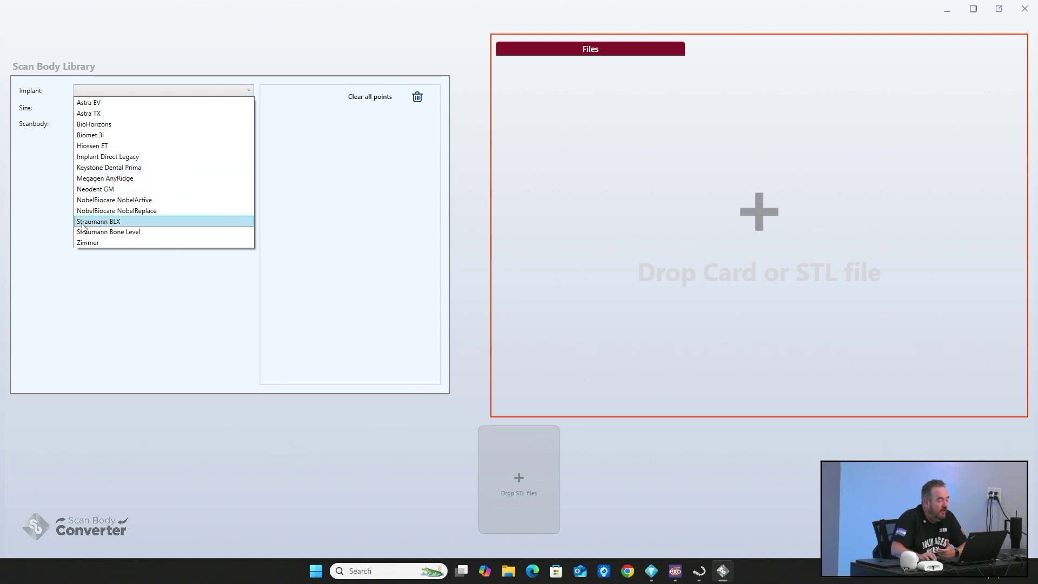
left_click(115, 224)
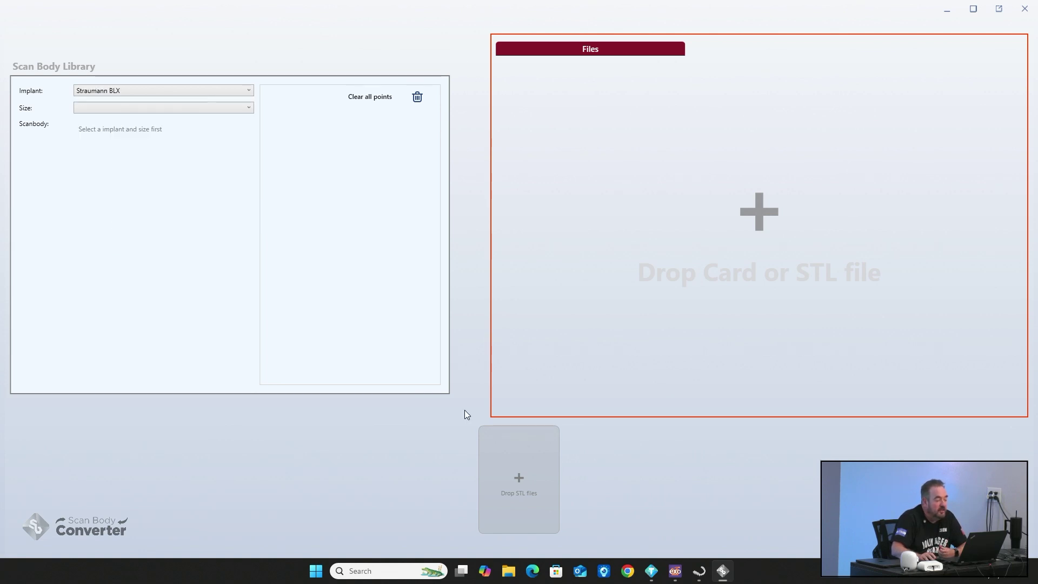
left_click(198, 112)
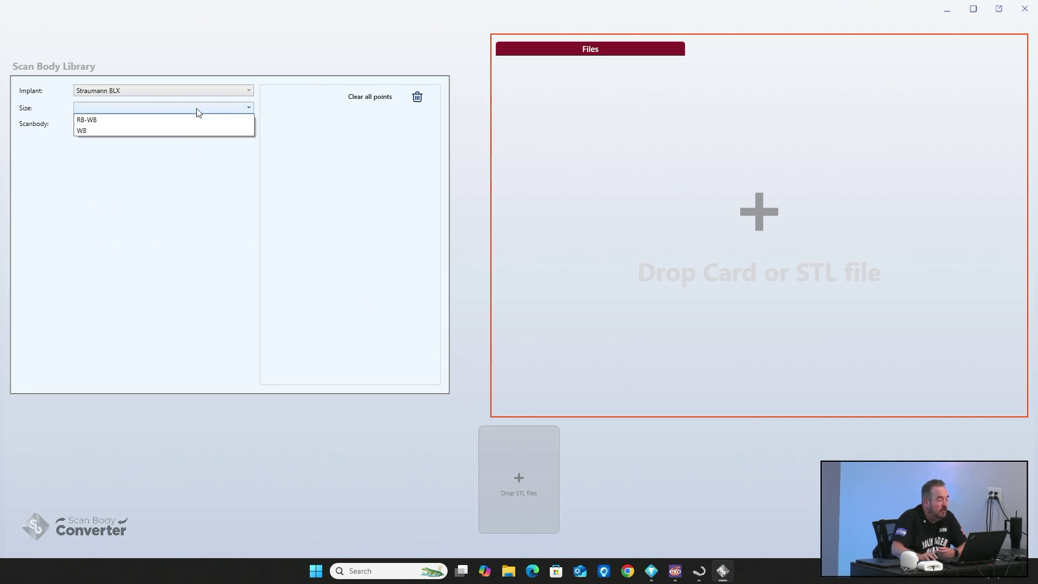
left_click(97, 121)
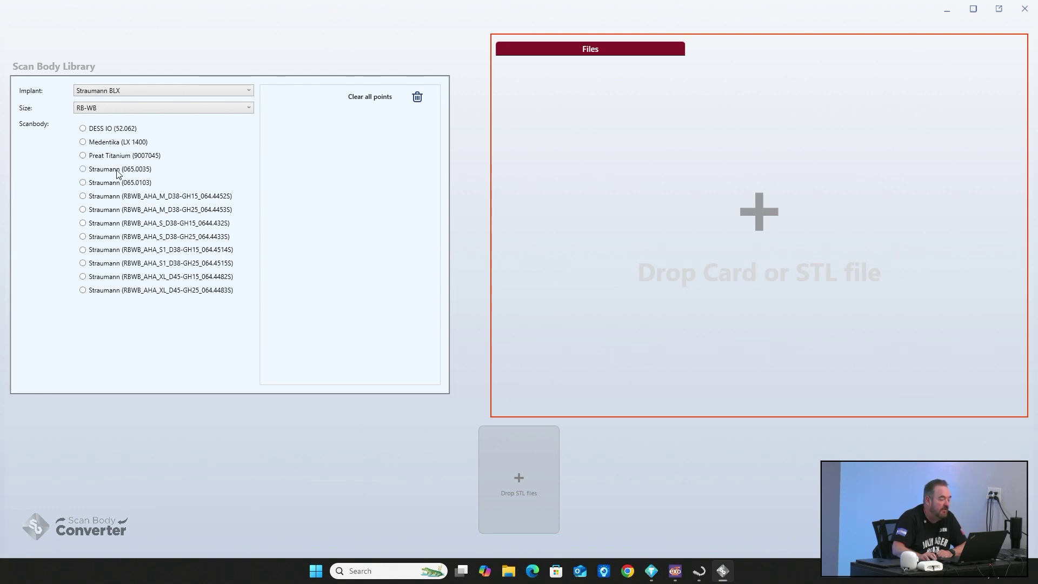
left_click(86, 171)
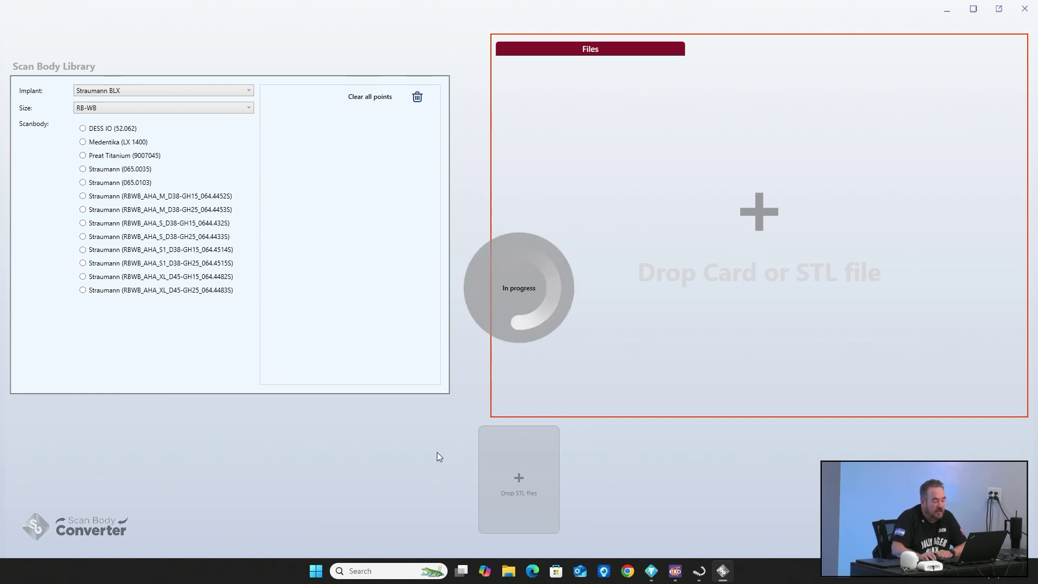
left_click_drag(324, 301, 315, 219)
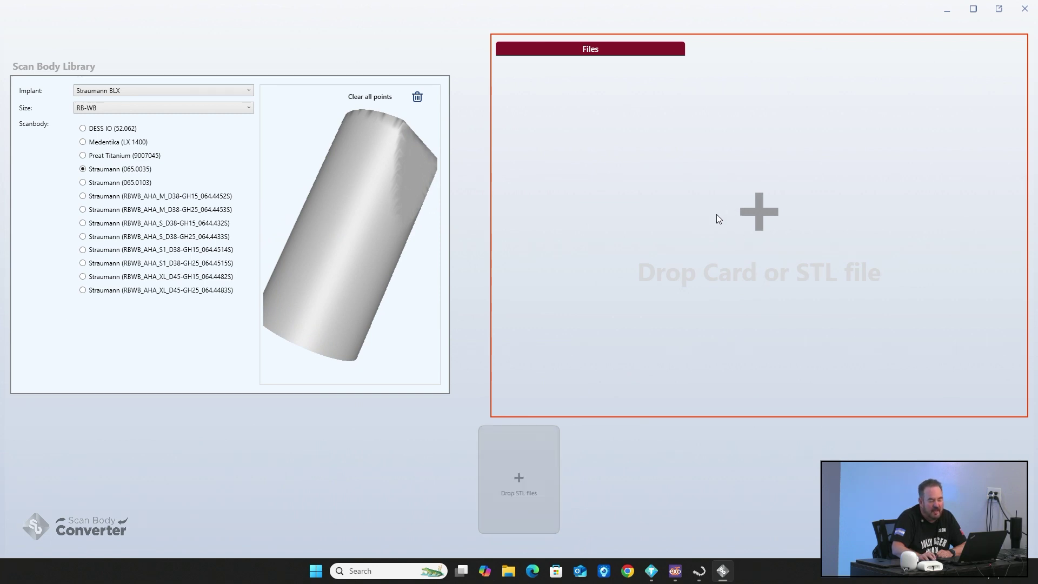
Import conversion_ScanbodyLower.stl from the TruSuite folder and place it in the alignment workspace.
left_click(517, 481)
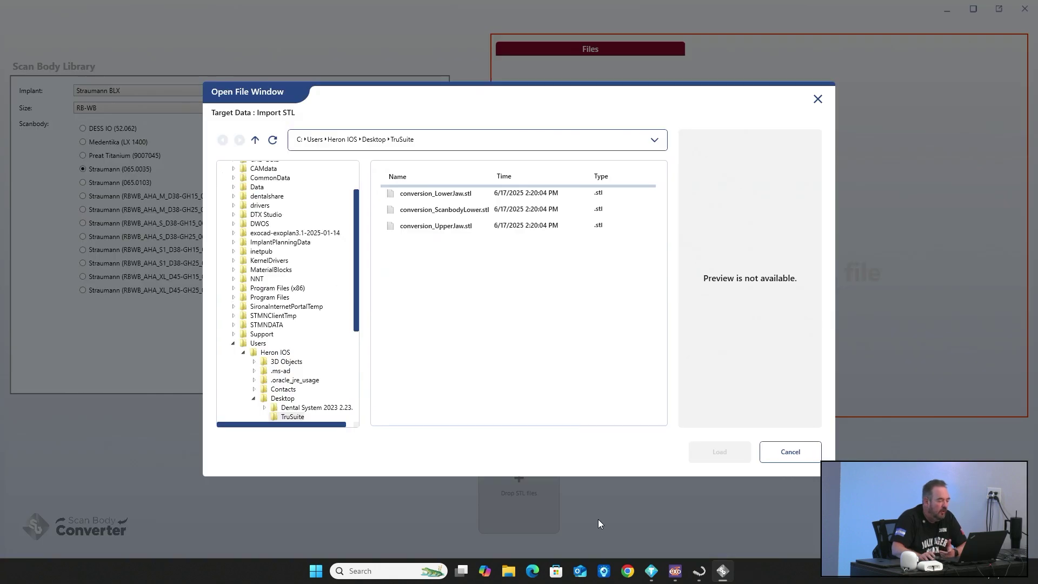
left_click(452, 215)
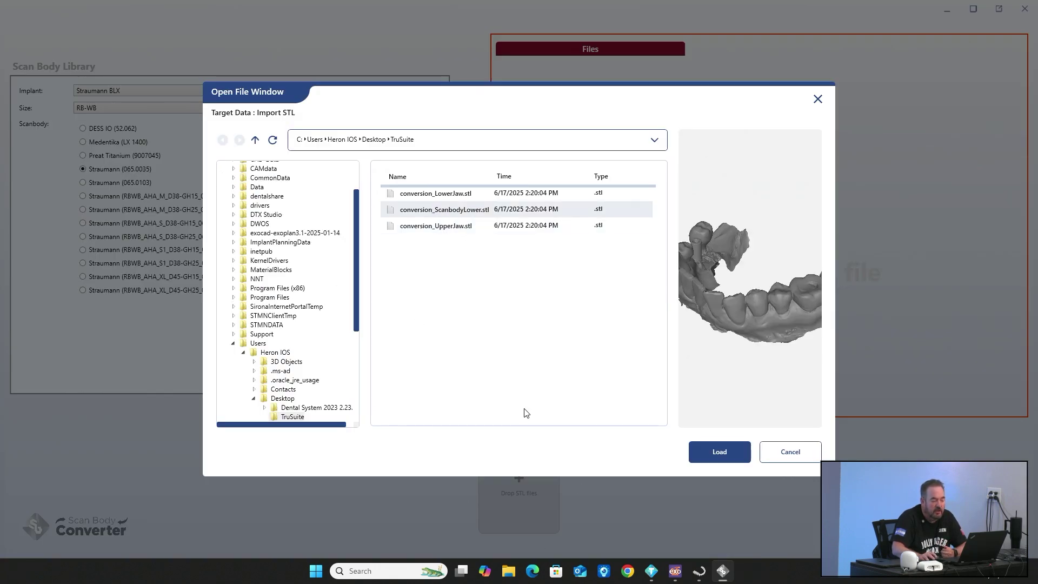
left_click(720, 452)
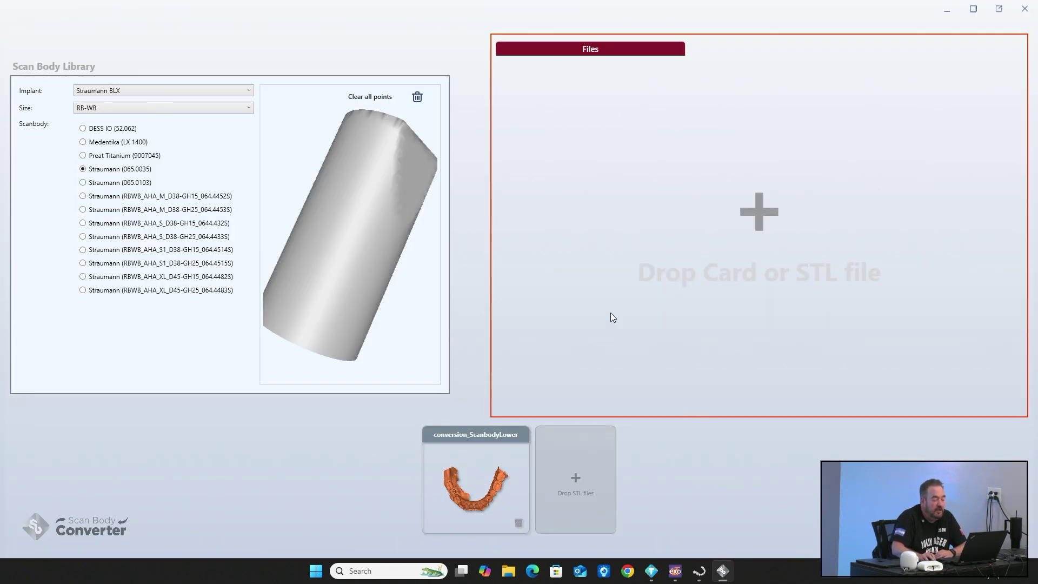
left_click_drag(475, 486, 666, 353)
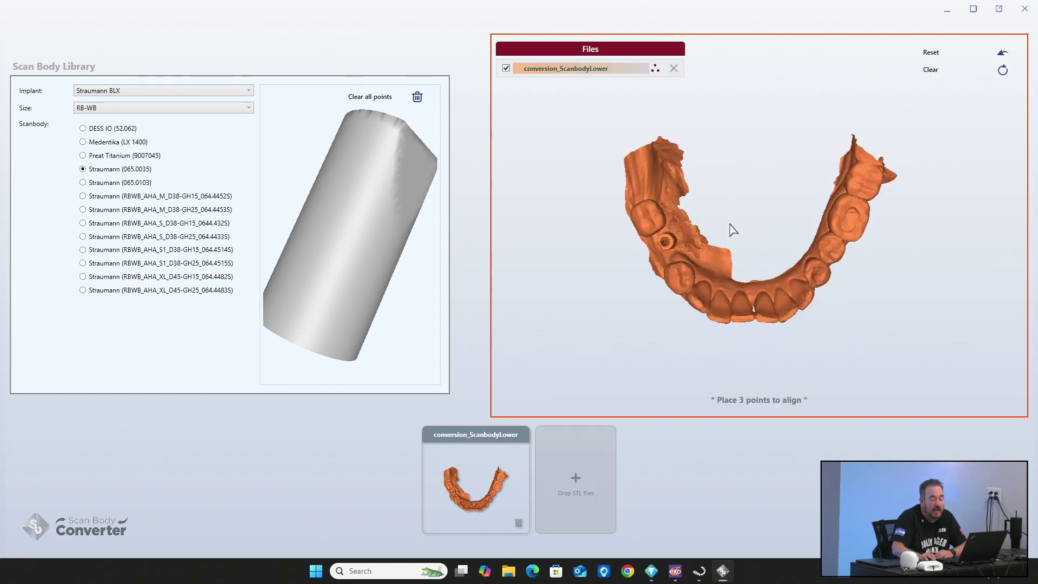
Place three alignment points on the library scan body: both upper corners of its flat face and the face's lower tip.
left_click_drag(767, 232, 744, 192)
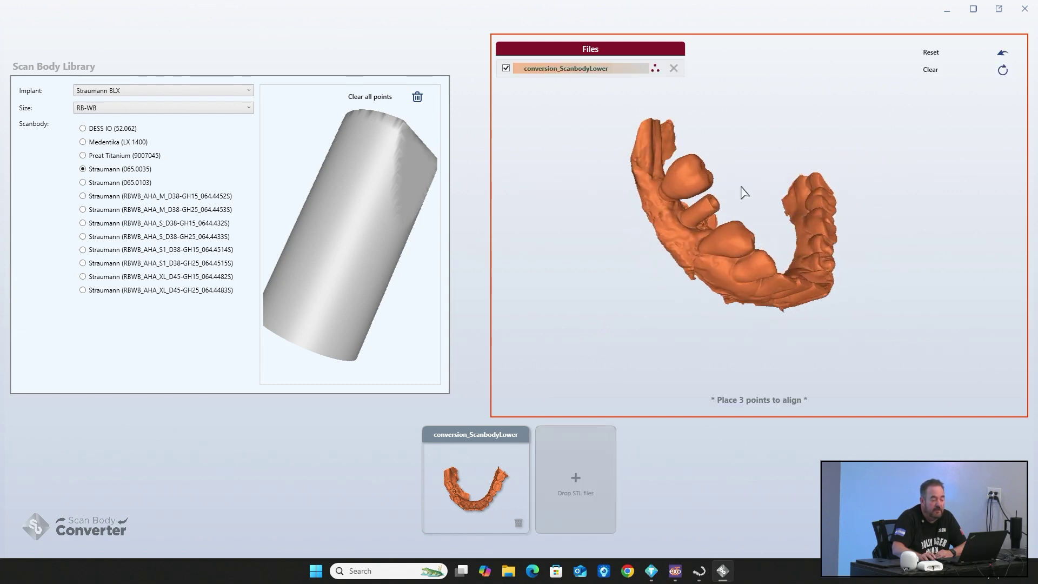
scroll(743, 193, "up", 3)
left_click_drag(382, 208, 348, 204)
left_click(341, 127)
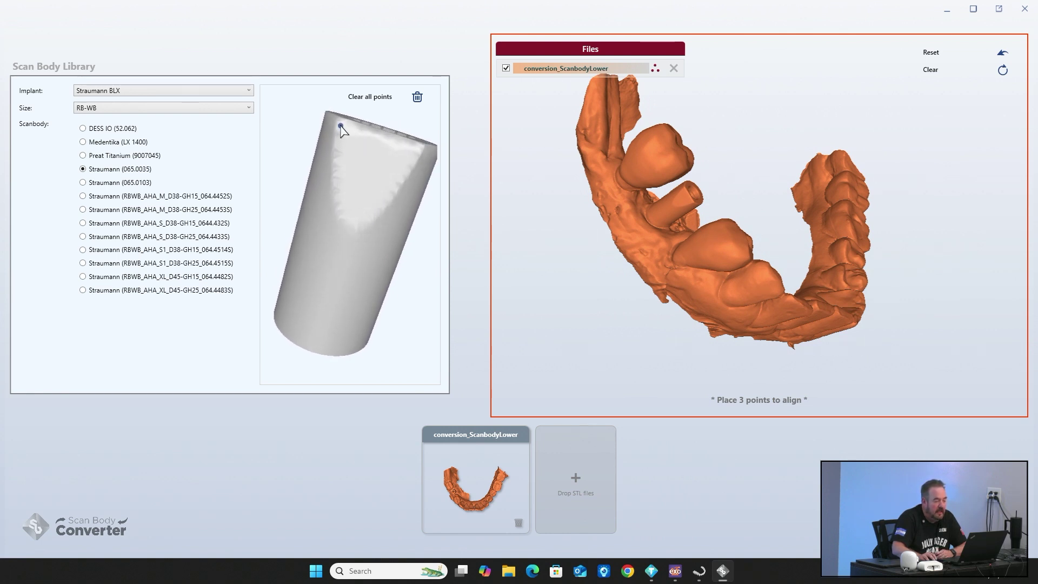
left_click(421, 150)
left_click(381, 198)
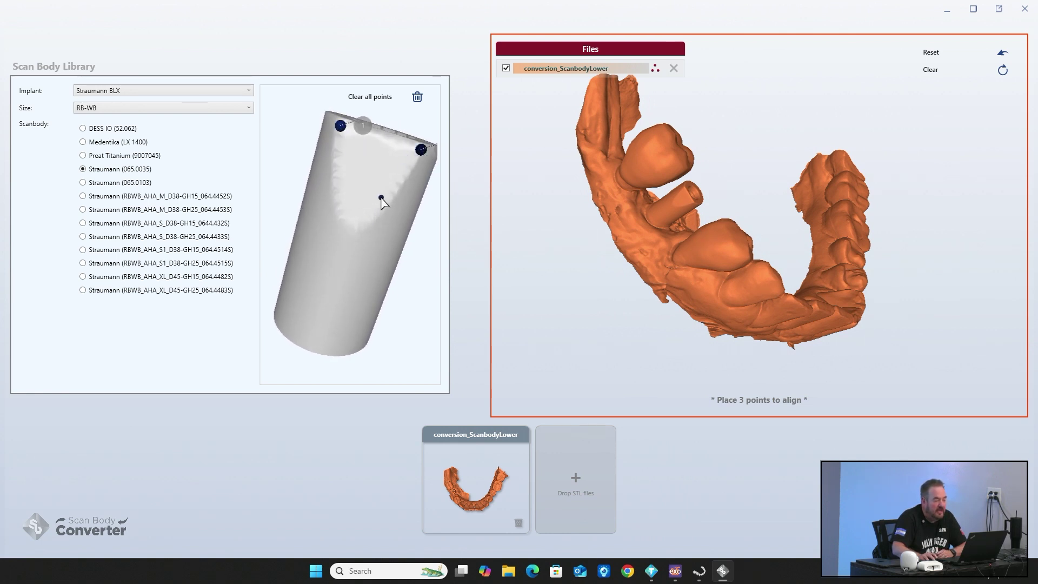
left_click(351, 228)
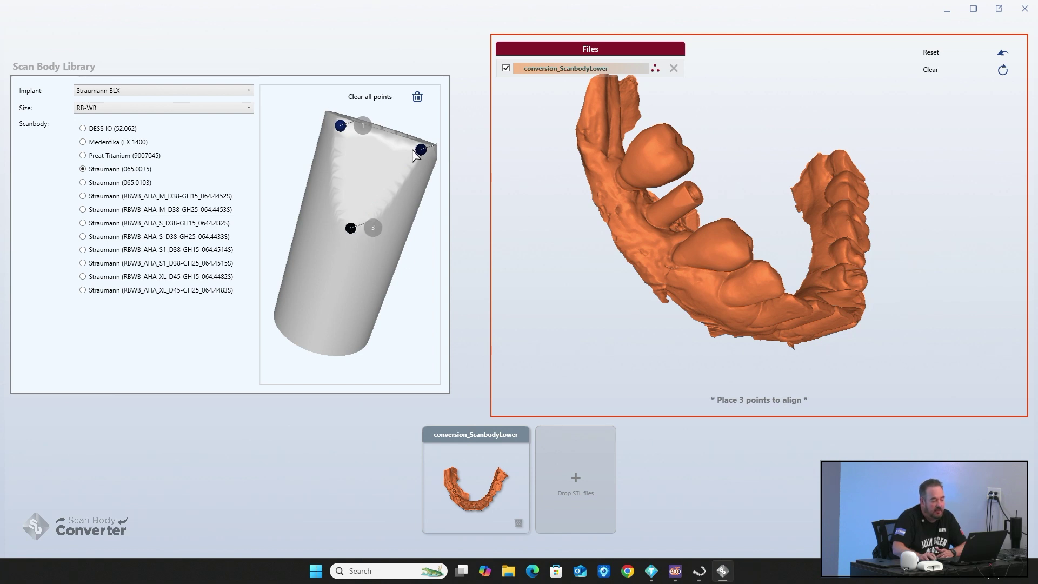
Place the three matching points on the scanned scan body's flat face to align the library part, and inspect the fit.
scroll(644, 133, "up", 5)
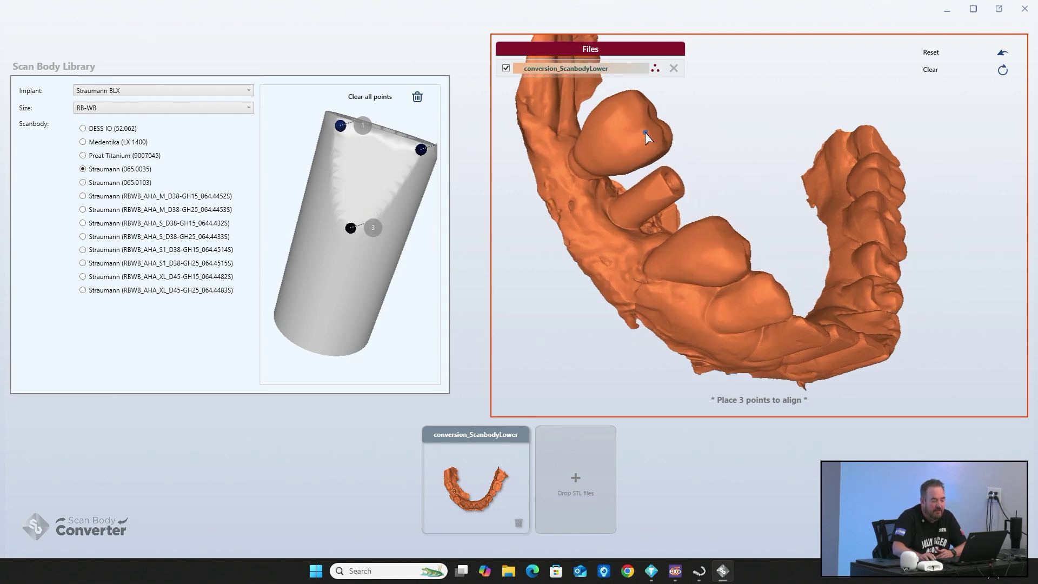
middle_click_drag(663, 181, 696, 206)
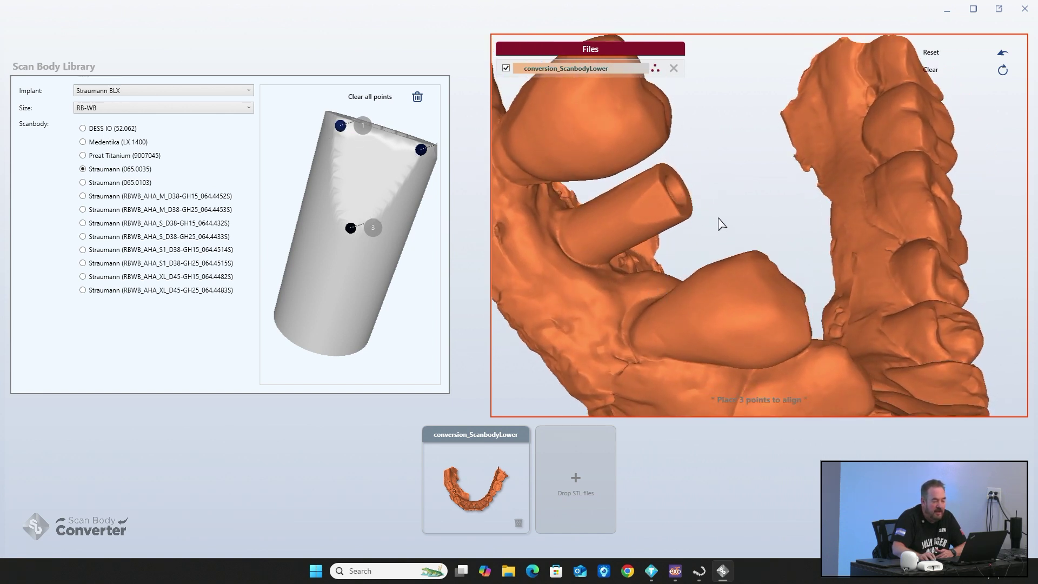
left_click(660, 185)
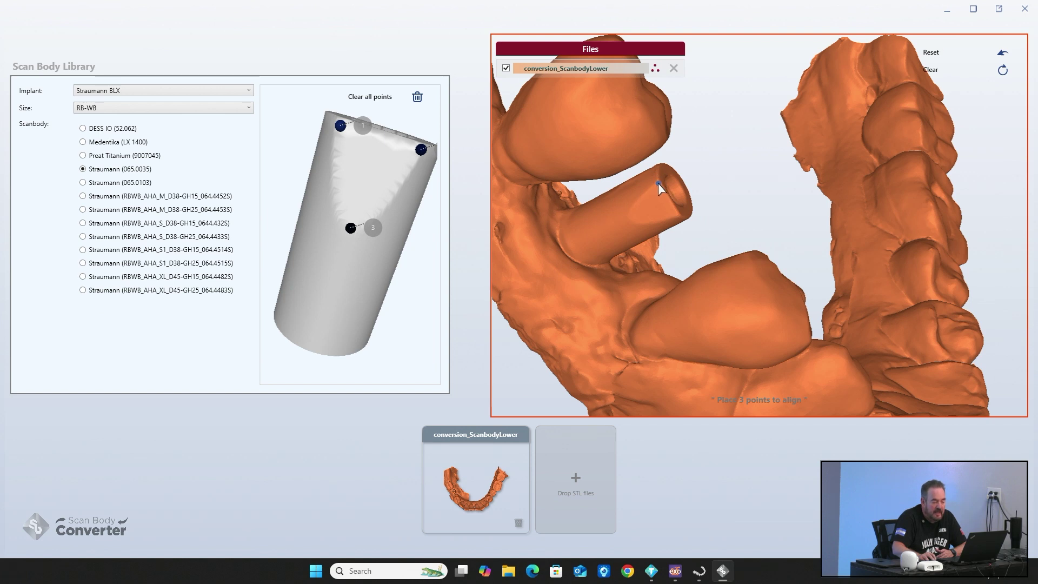
left_click(658, 184)
left_click(678, 217)
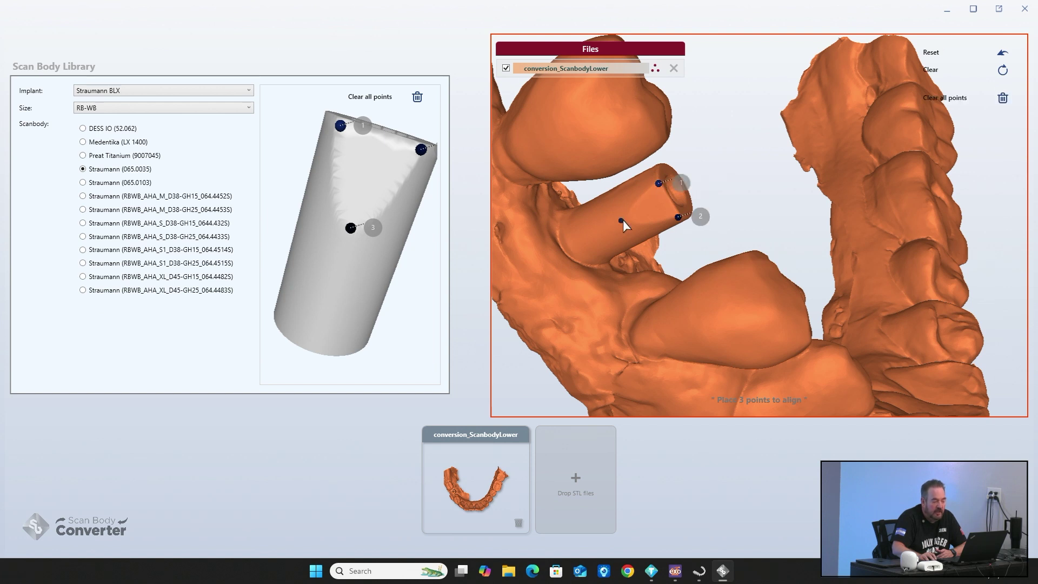
left_click(632, 219)
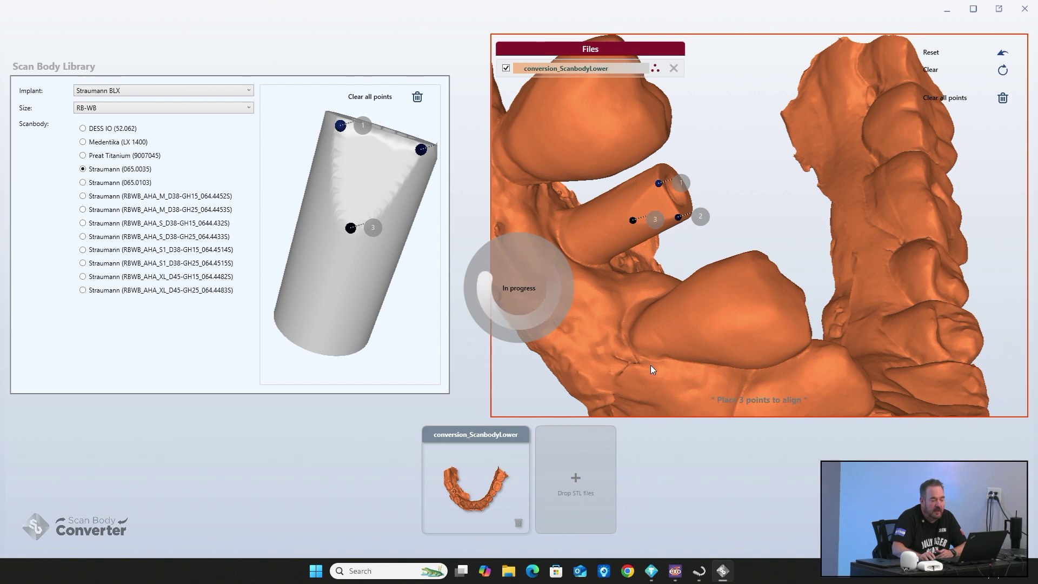
left_click_drag(770, 203, 716, 224)
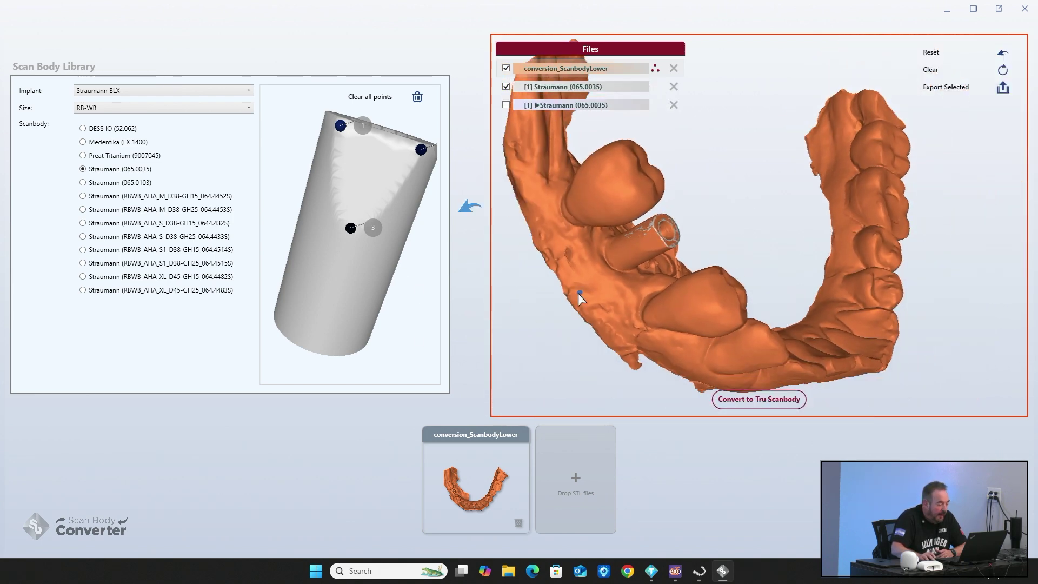
left_click_drag(578, 294, 517, 310)
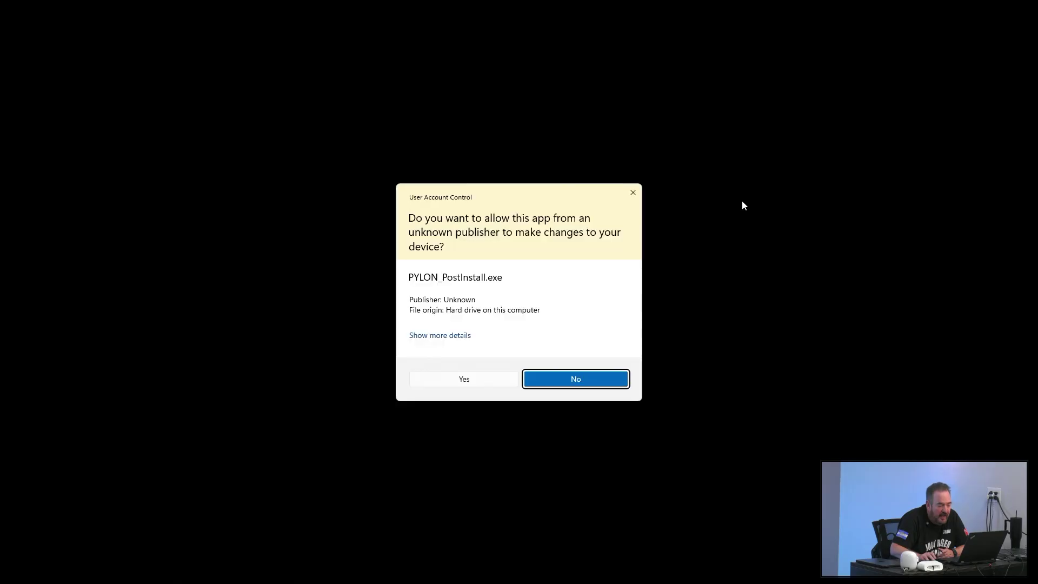
Allow PYLON_PostInstall.exe to make changes to the device and return to the aligned scan body.
left_click(475, 377)
scroll(677, 166, "up", 2)
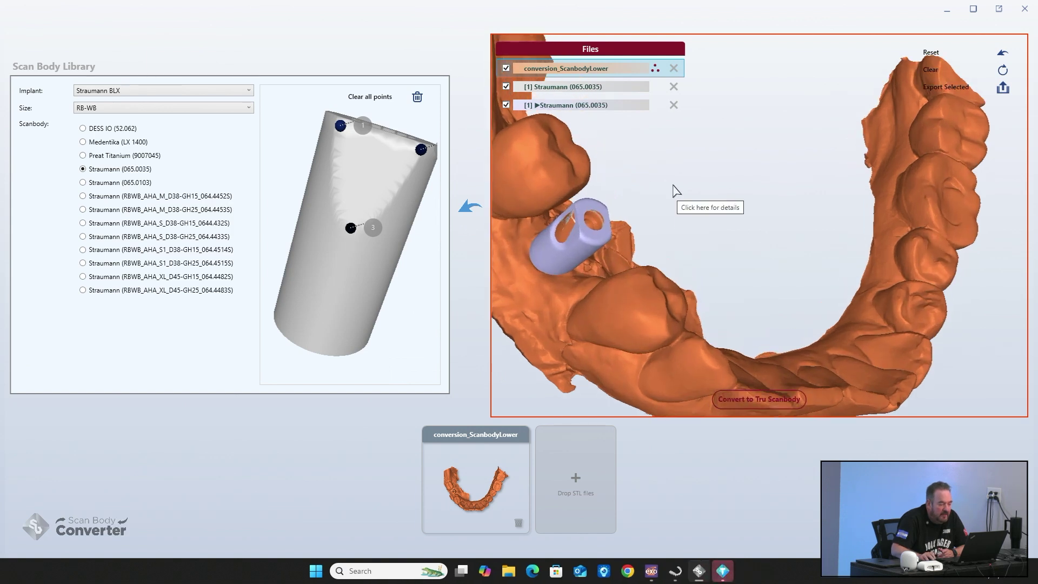
Convert the aligned library part to a Tru scan body, hide the original Straumann (065.0035) part, and inspect the result.
mouse_move(648, 220)
left_mouse_down()
mouse_move(679, 199)
mouse_move(660, 203)
left_mouse_up()
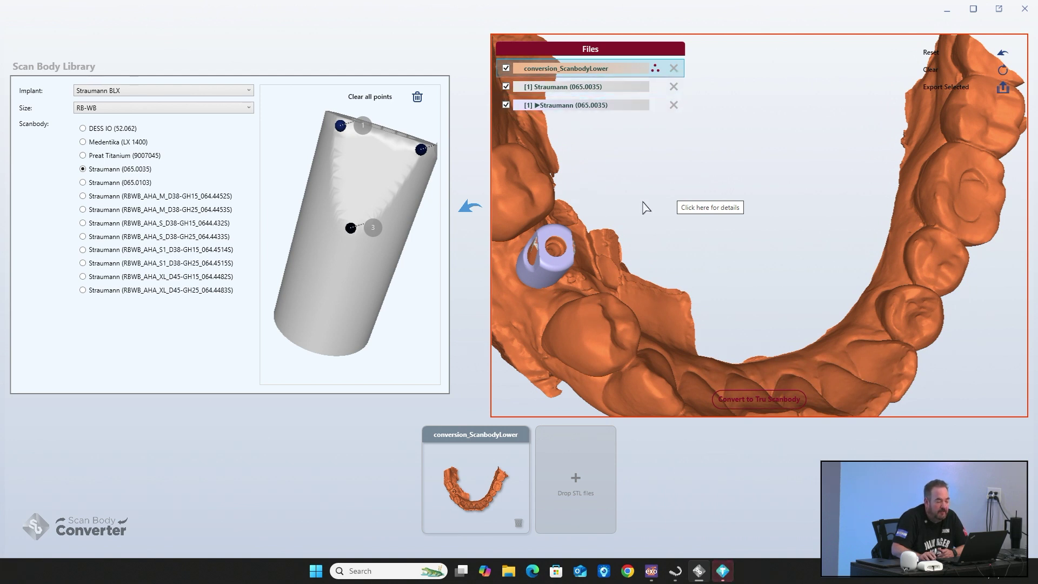
left_click_drag(643, 207, 737, 235)
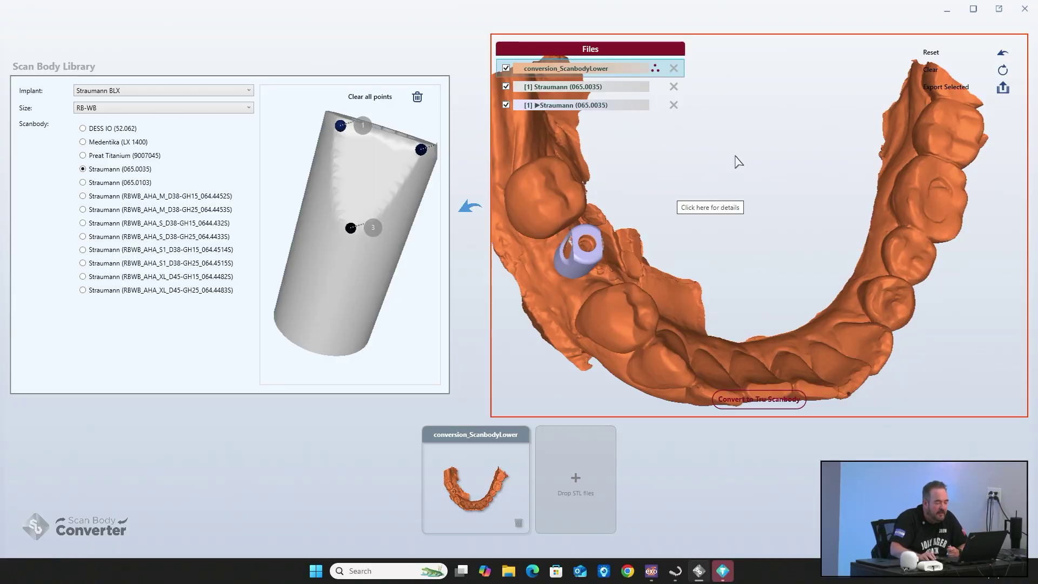
scroll(744, 183, "down", 3)
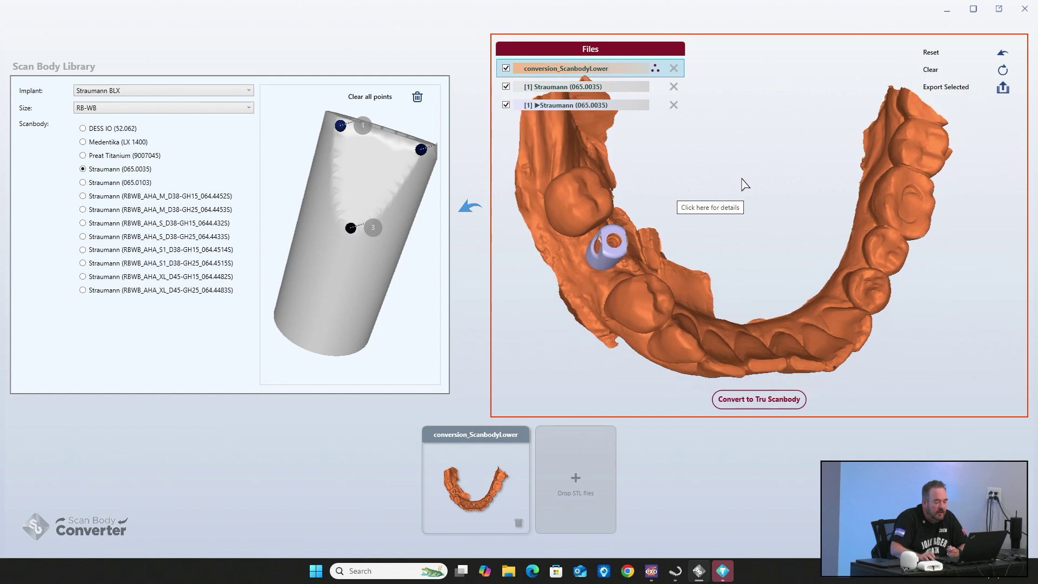
left_click(772, 400)
left_click(506, 86)
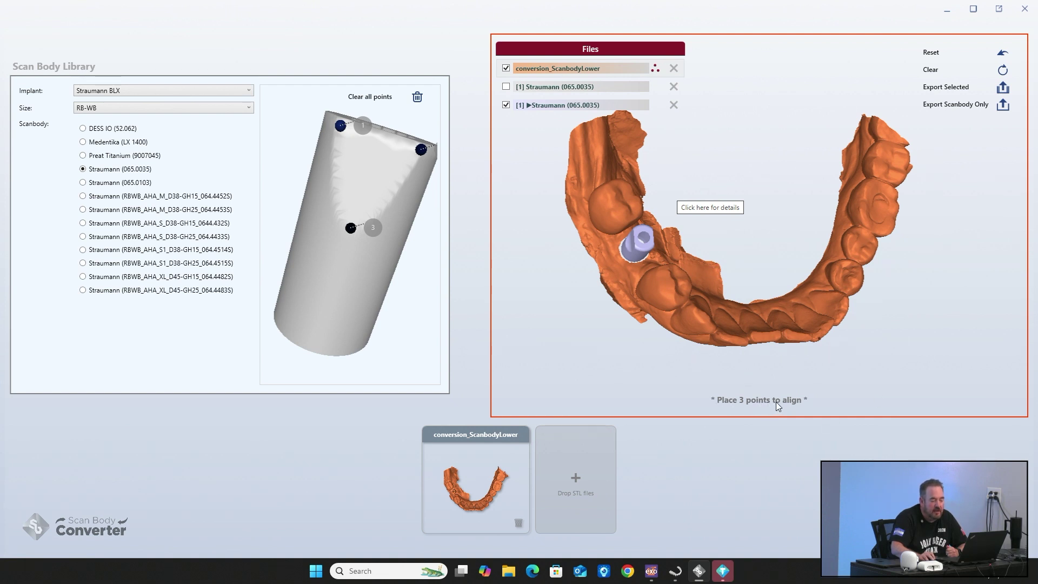
middle_click_drag(588, 348, 638, 305)
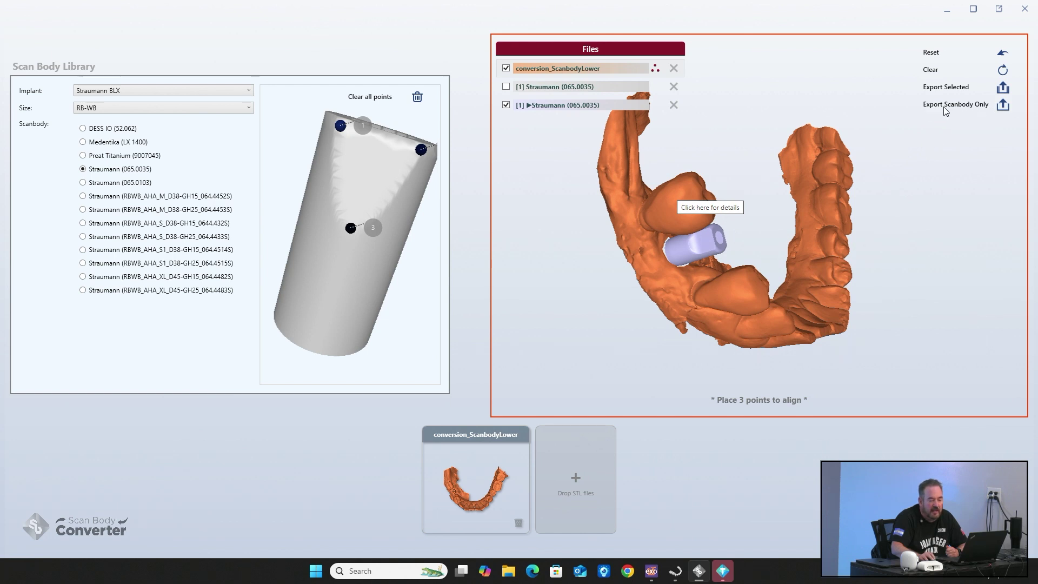
Export only the converted scan body to the TruSuite folder as an STL file named New Scan body.
left_click(984, 110)
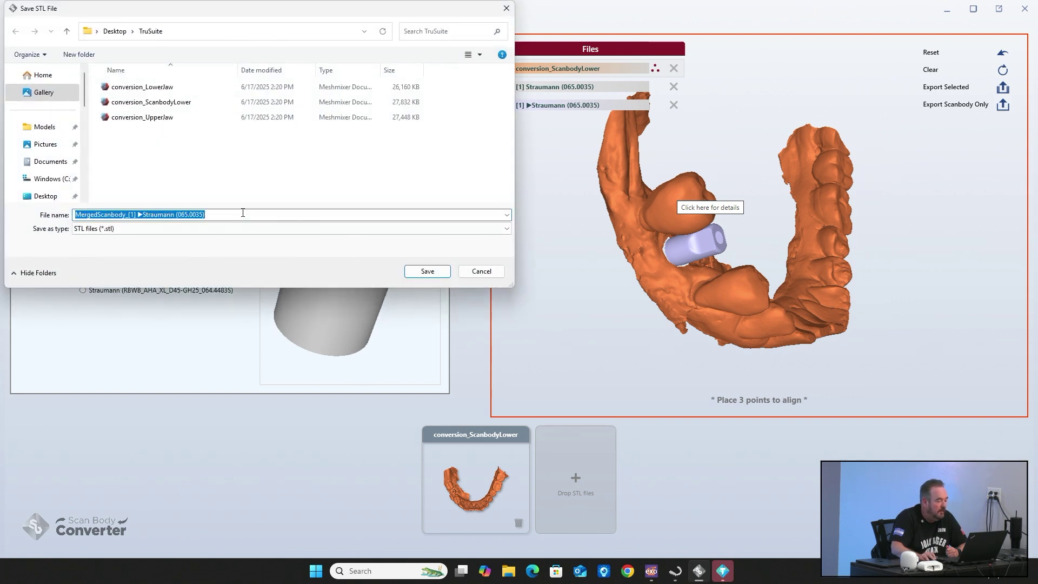
key("BackSpace")
type("New Scan body")
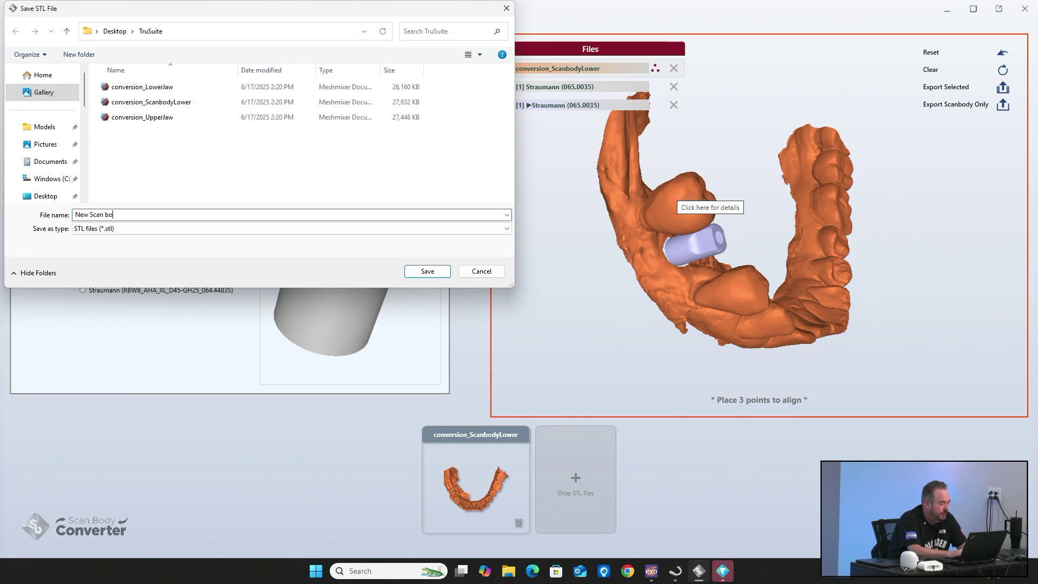
left_click(427, 271)
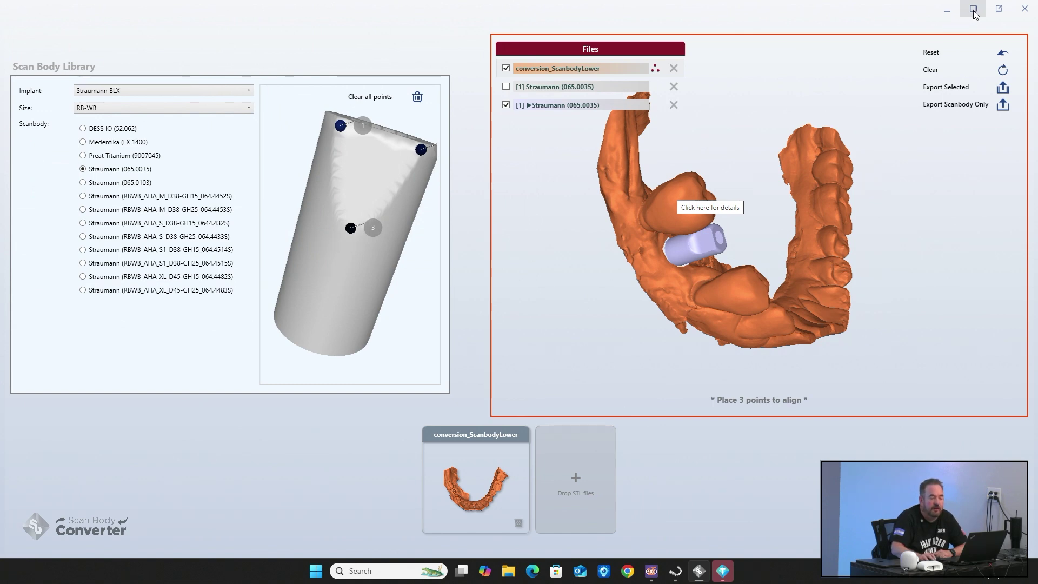
Switch to exocad DentalDB and define tooth 30 as a screw-retained anatomic crown with a scan body scan and tooth 3 as antagonist.
left_click(946, 10)
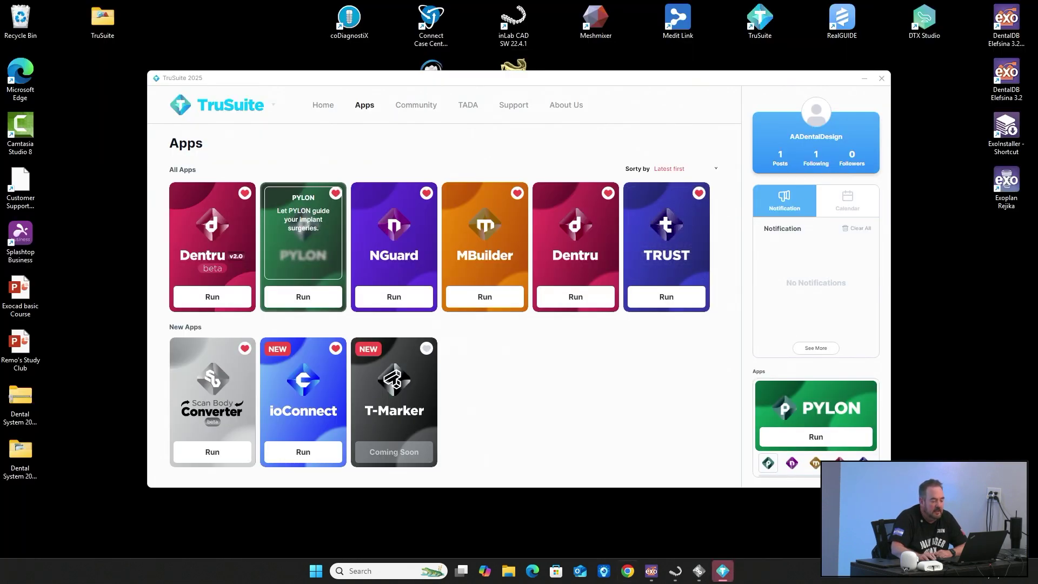
left_click(651, 570)
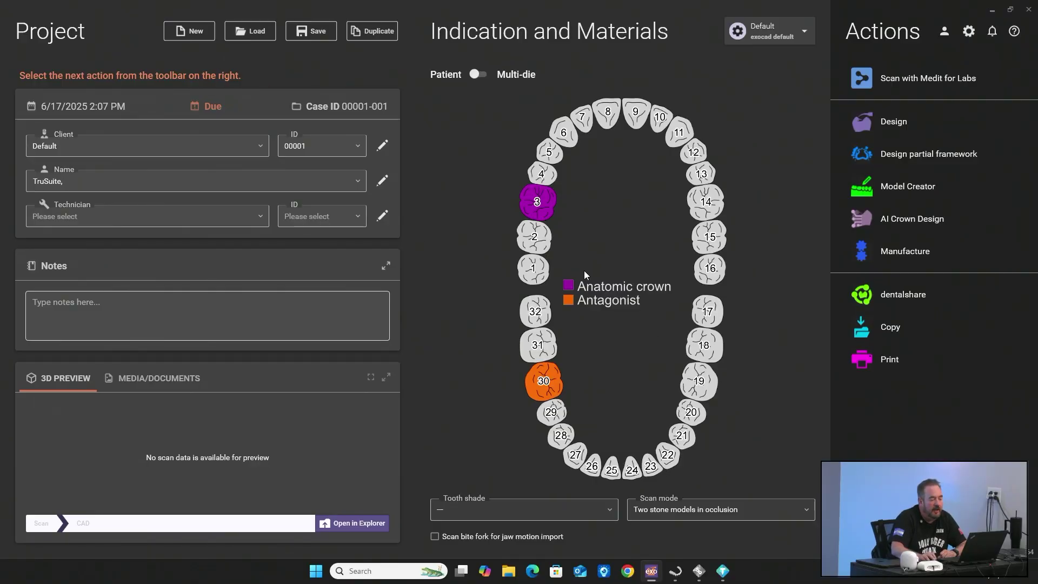
left_click(536, 202)
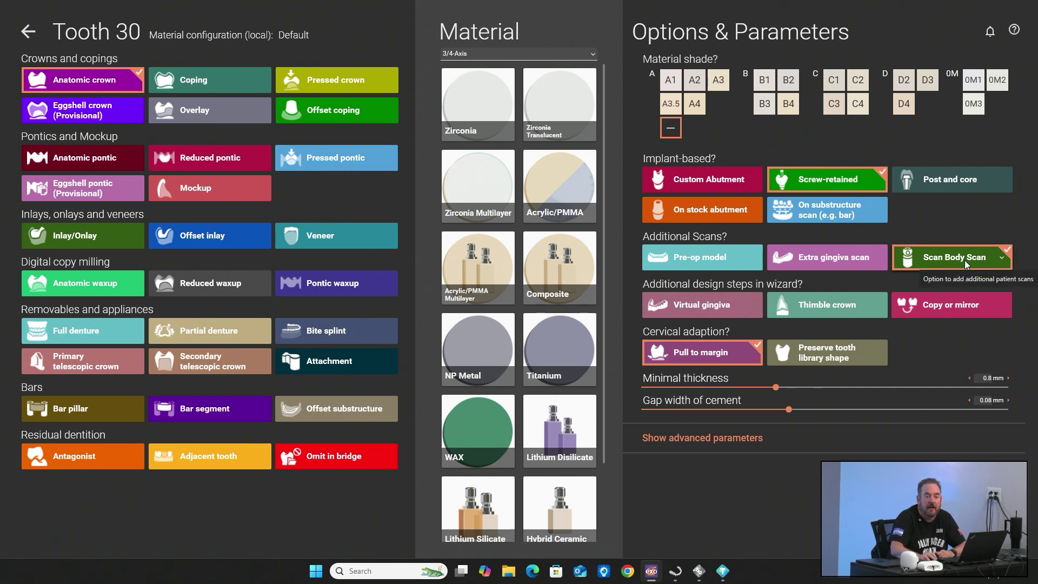
left_click(28, 31)
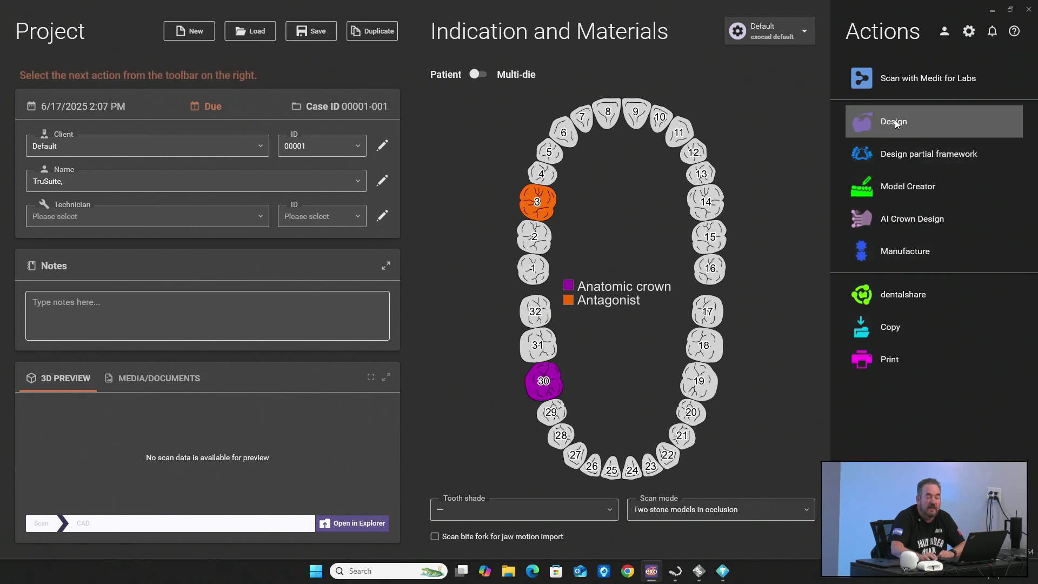
Start the design of the case and load conversion_LowerJaw from the desktop's TruSuite folder as the lower jaw scan.
left_click(895, 121)
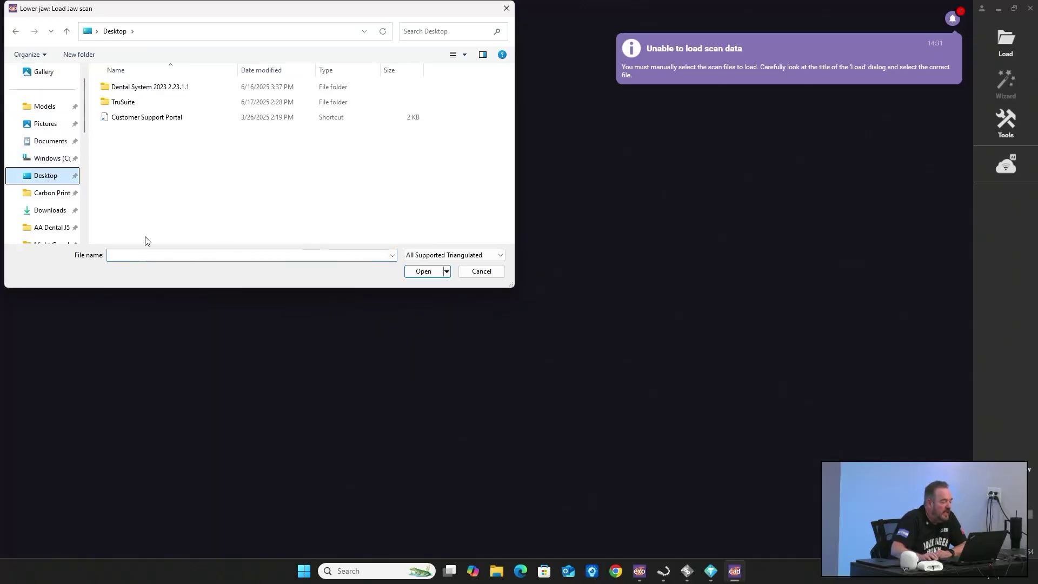
double_click(121, 102)
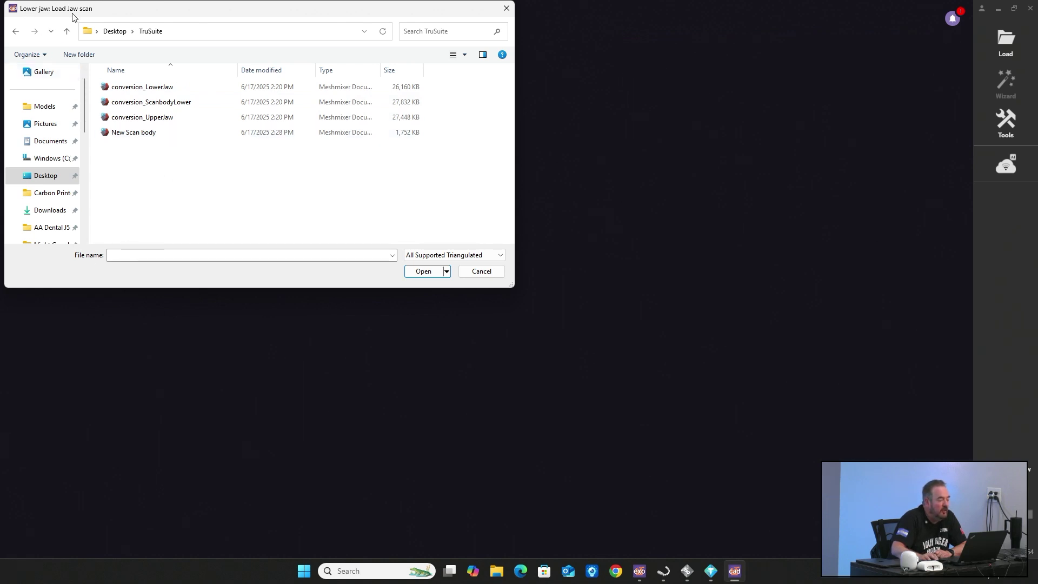
left_click(131, 88)
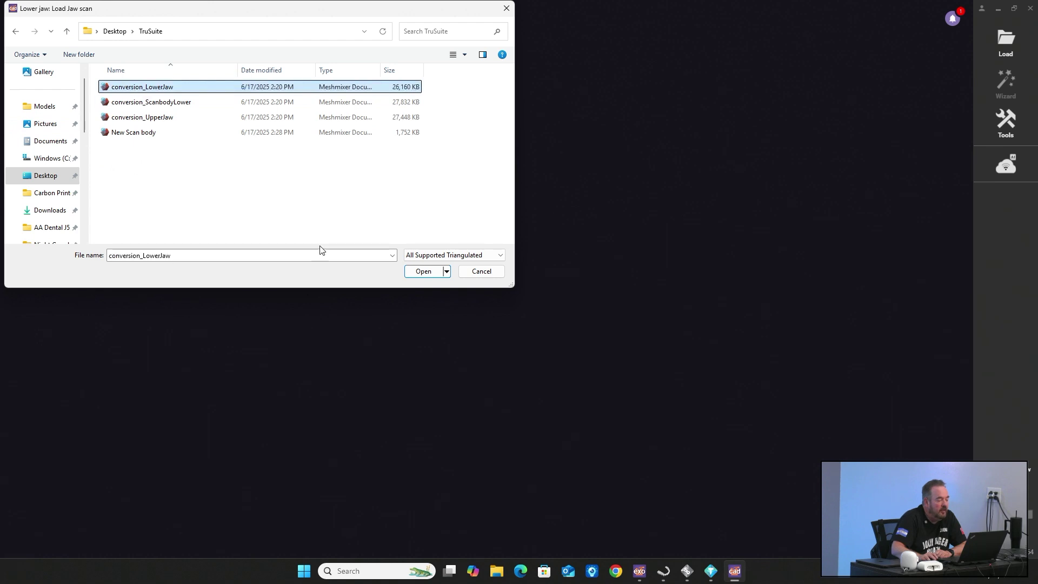
left_click(423, 273)
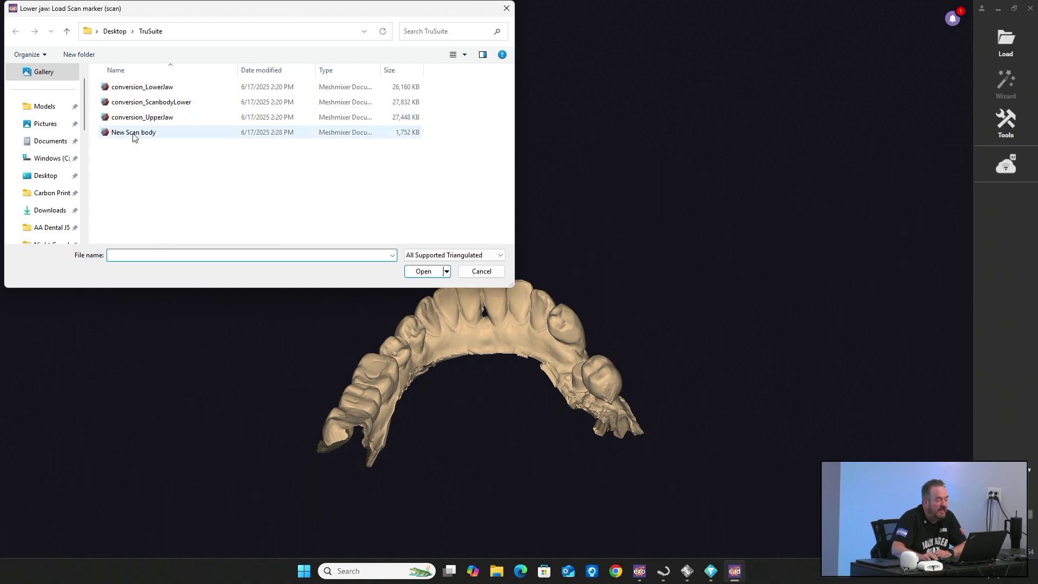
Load New Scan body as the lower jaw's scan marker and conversion_UpperJaw as the upper antagonist.
left_click(150, 134)
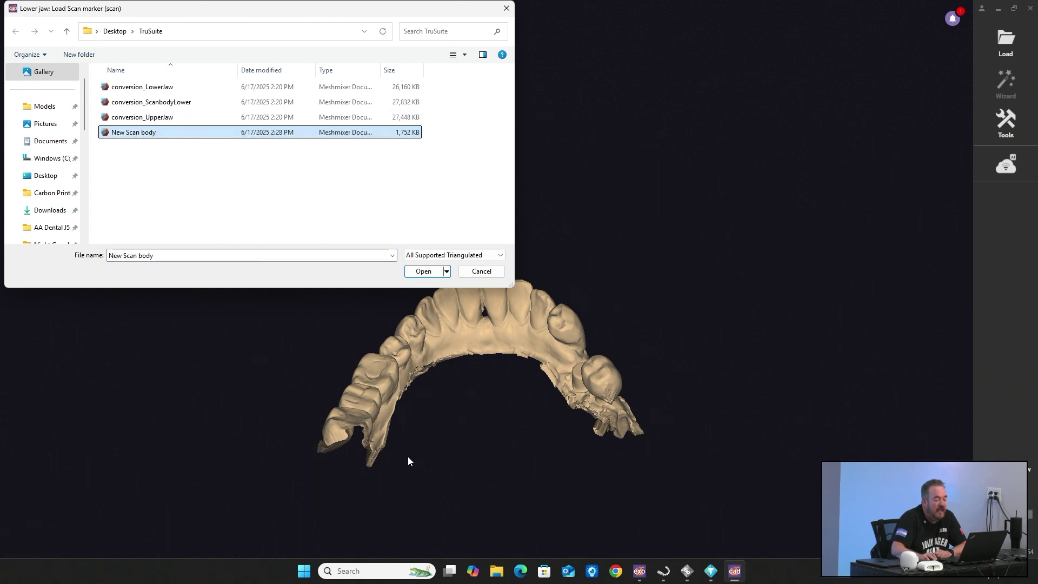
left_click(424, 271)
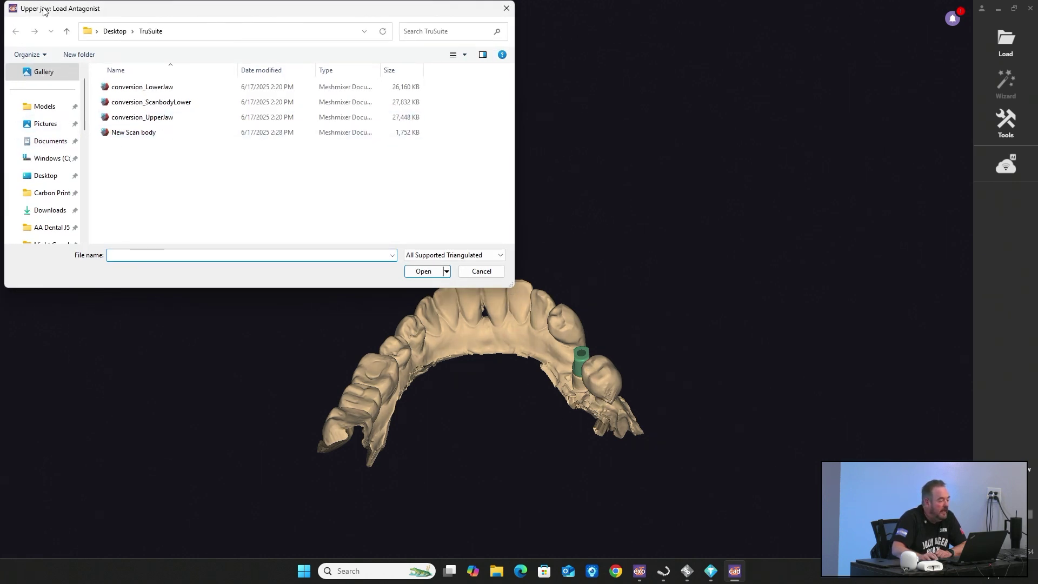
left_click(143, 118)
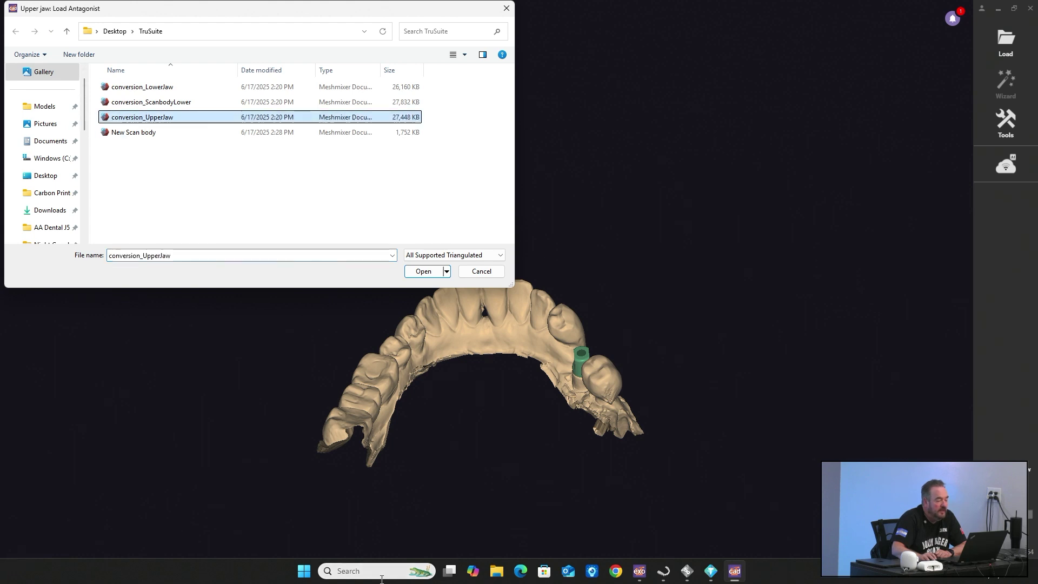
left_click(424, 271)
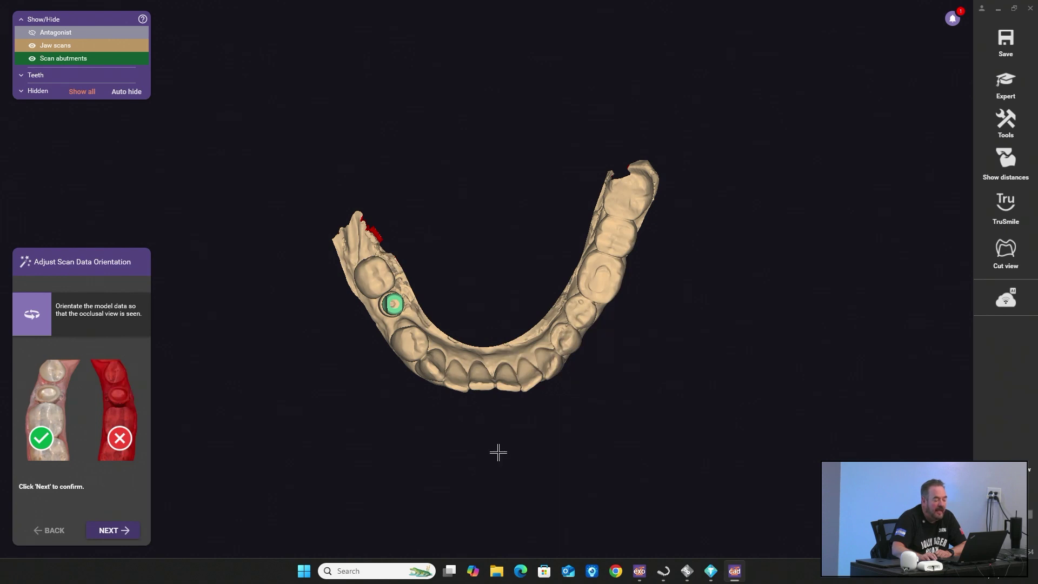
Orient the lower jaw scan to an occlusal view looking straight onto the scan body.
scroll(319, 294, "up", 5)
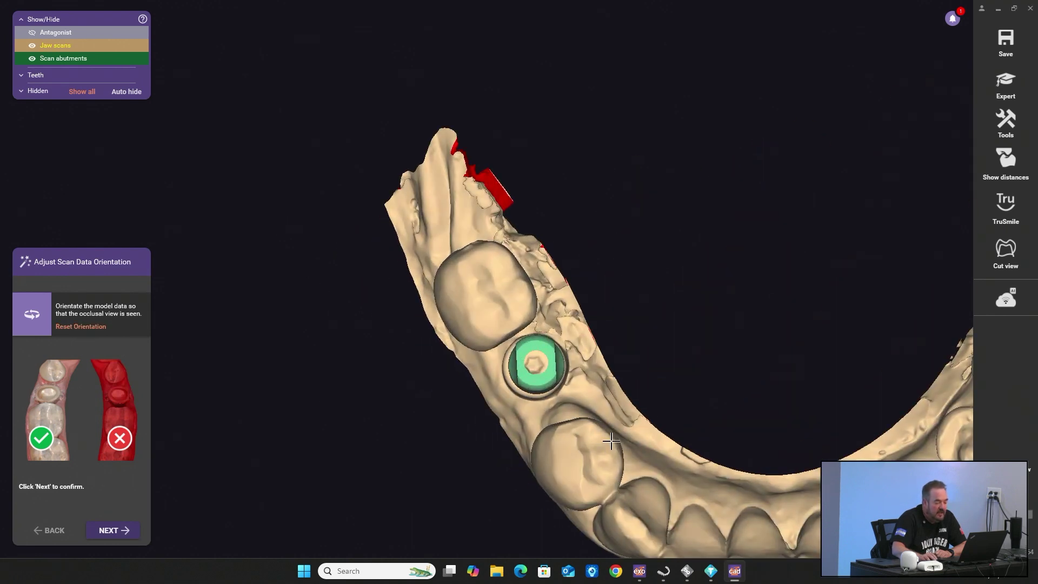
right_click_drag(691, 382, 679, 388)
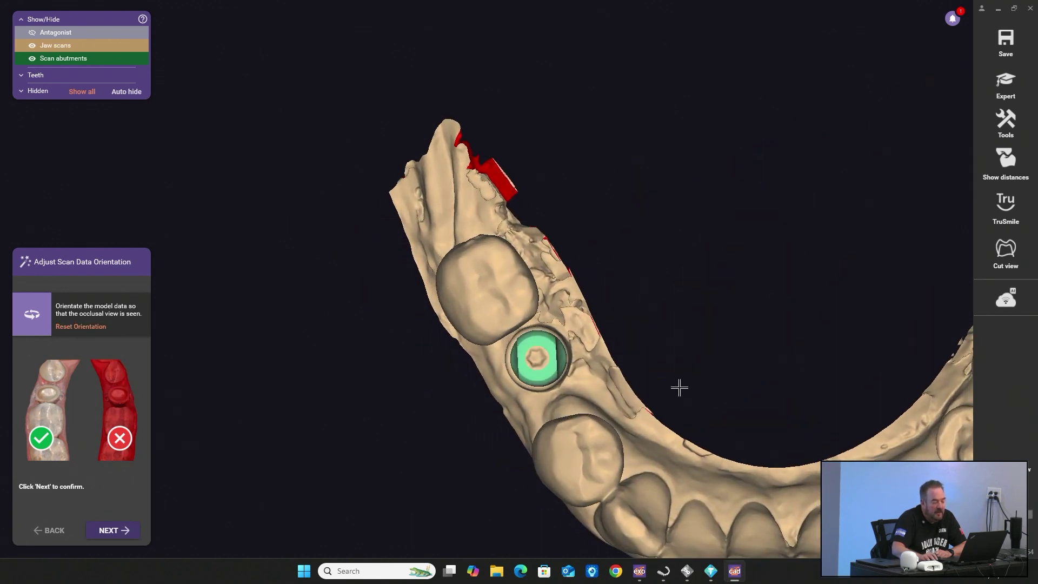